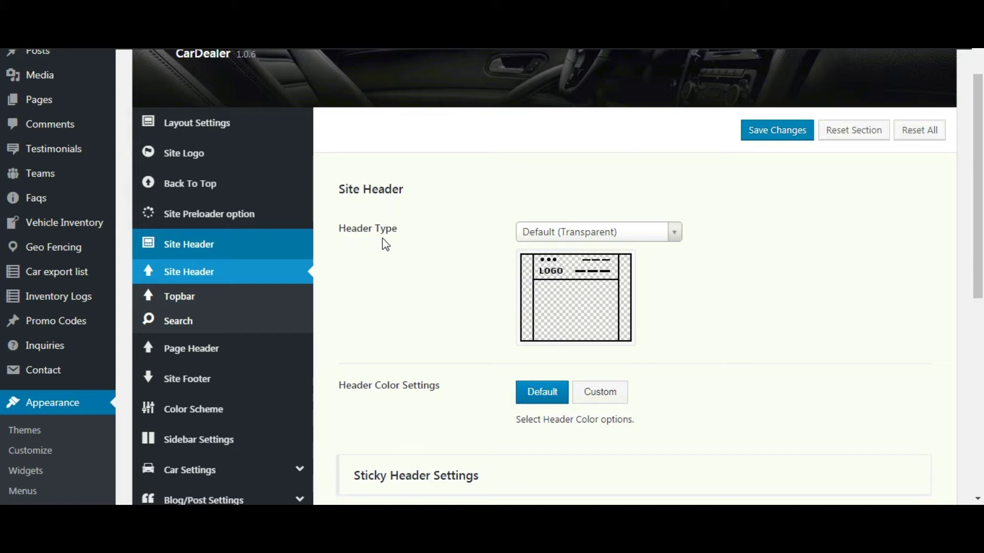
- Set the site's Header Type to Logo Right and switch Header Color Settings to Custom
left_click(582, 236)
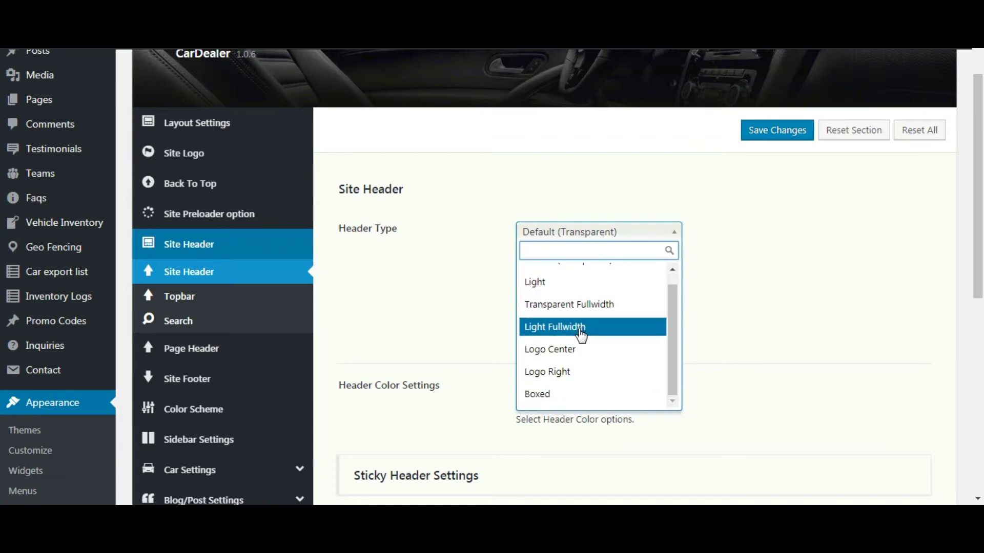
left_click(573, 372)
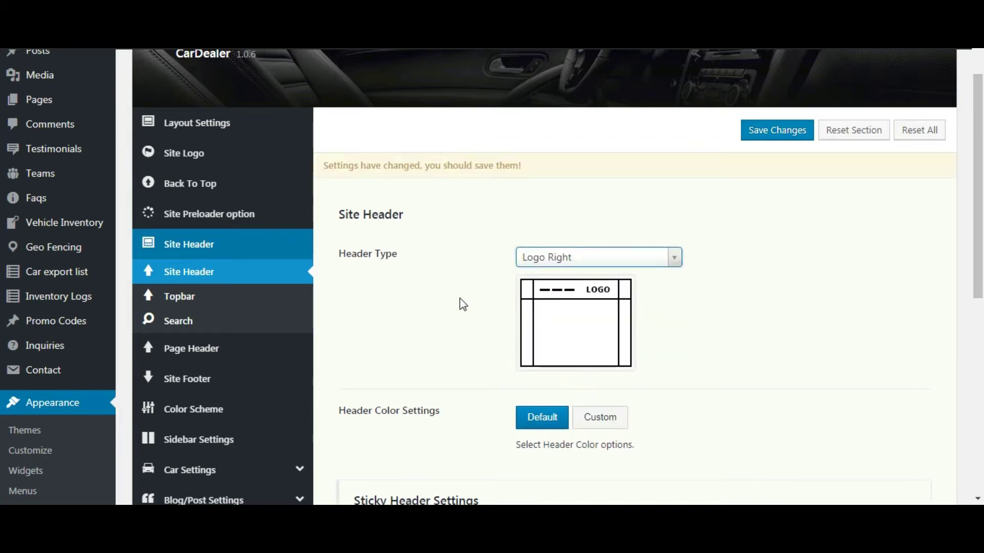
scroll(464, 298, "down", 2)
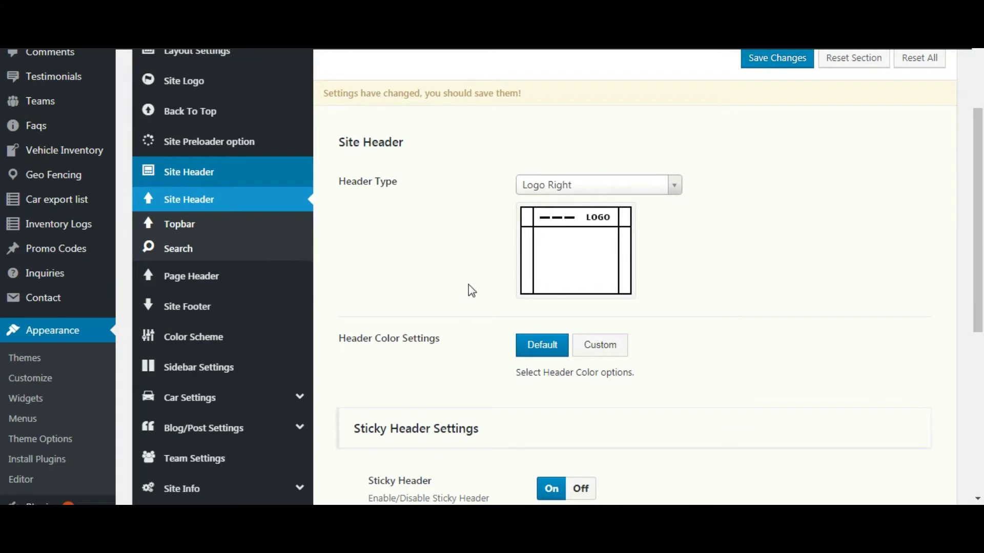
scroll(468, 284, "down", 2)
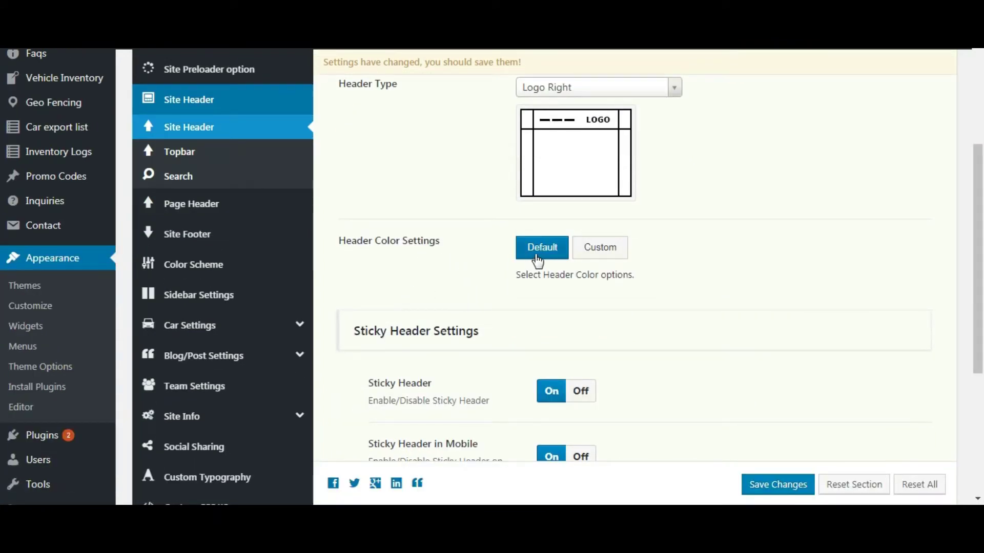
left_click(594, 259)
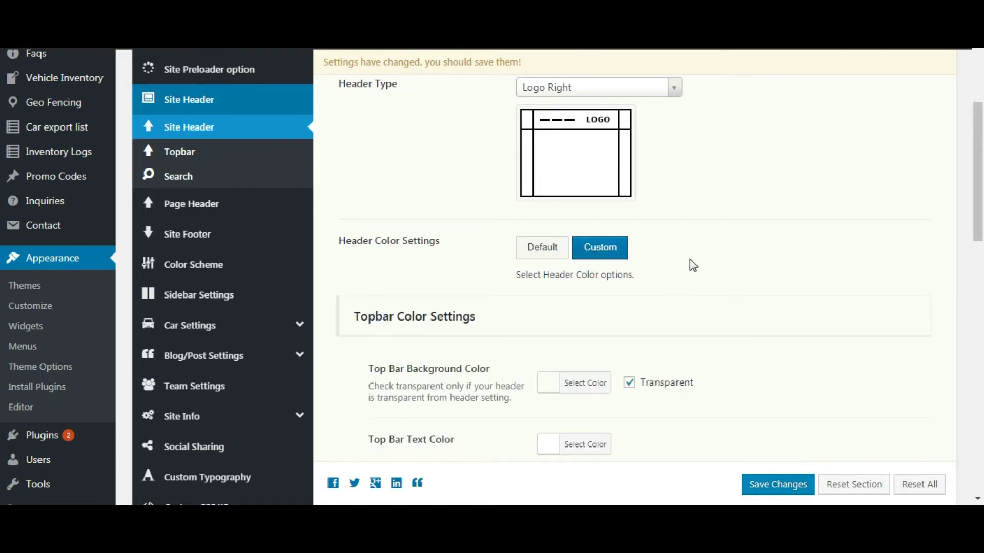
- Set the Top Bar Background Color to the red swatch and the Top Bar Text Color to the orange swatch
scroll(656, 255, "down", 3)
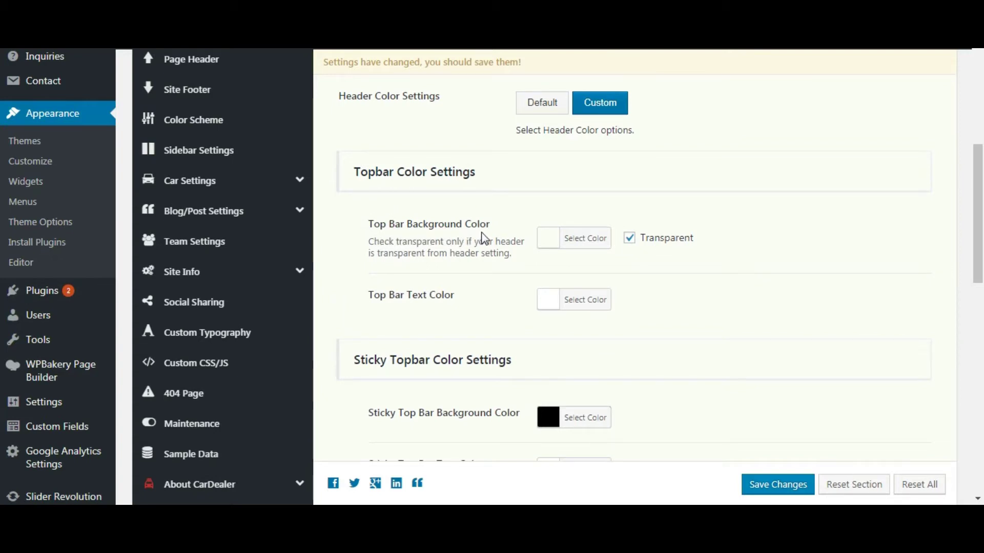
left_click(552, 246)
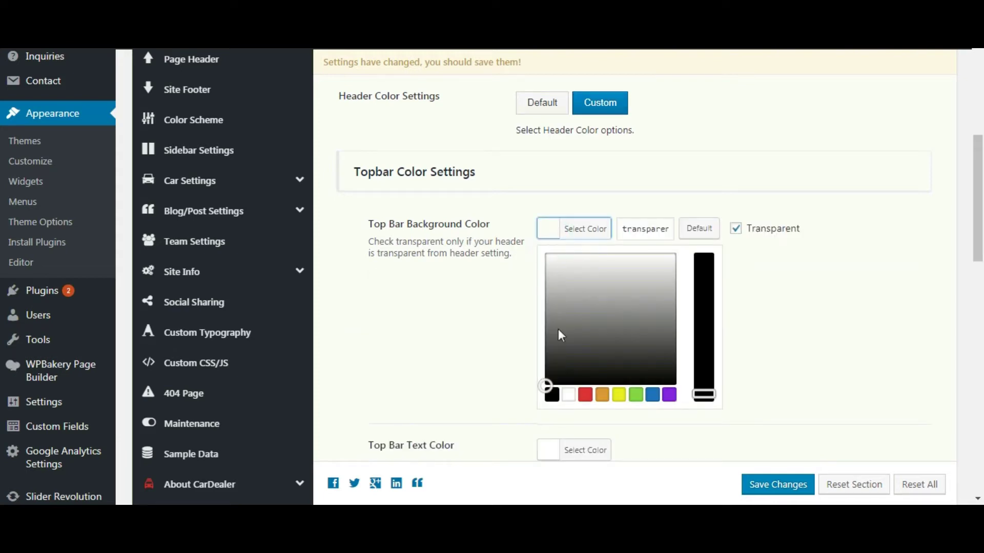
left_click(585, 395)
left_click(488, 290)
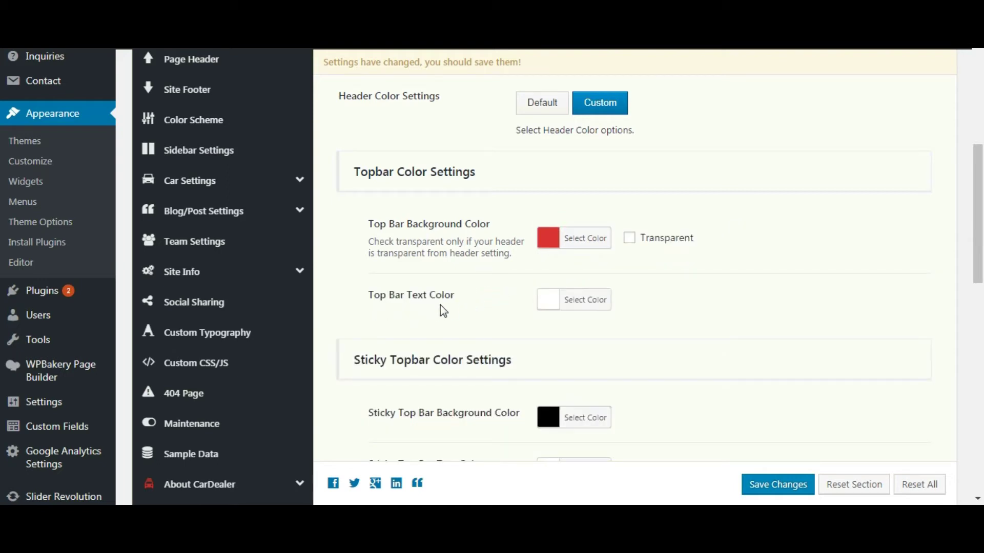
left_click(549, 304)
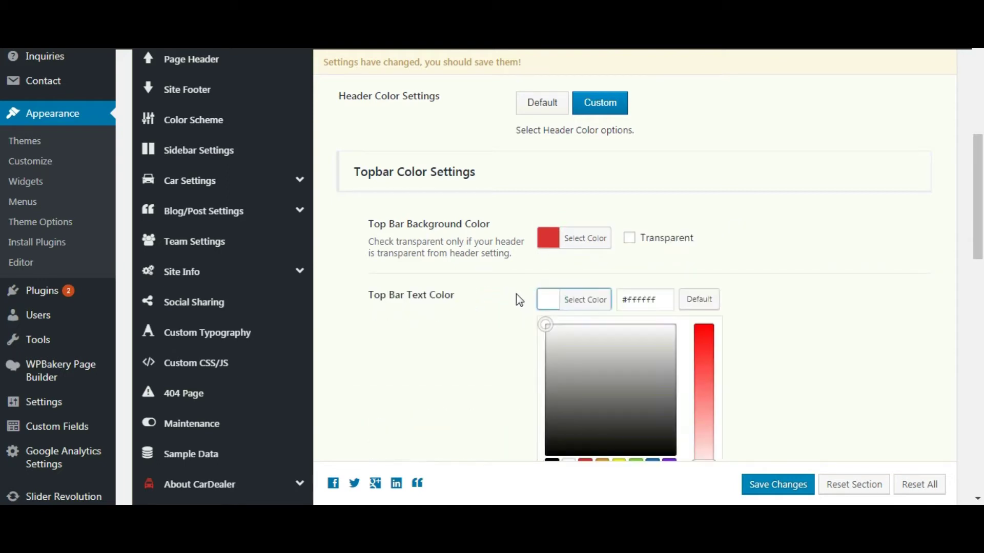
scroll(518, 293, "down", 1)
scroll(518, 293, "down", 1)
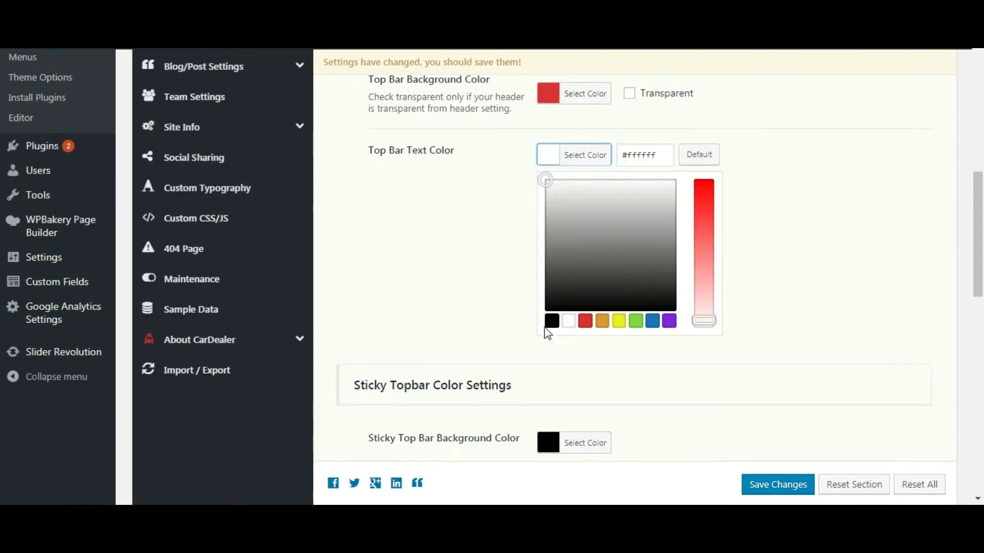
left_click(602, 321)
left_click(446, 245)
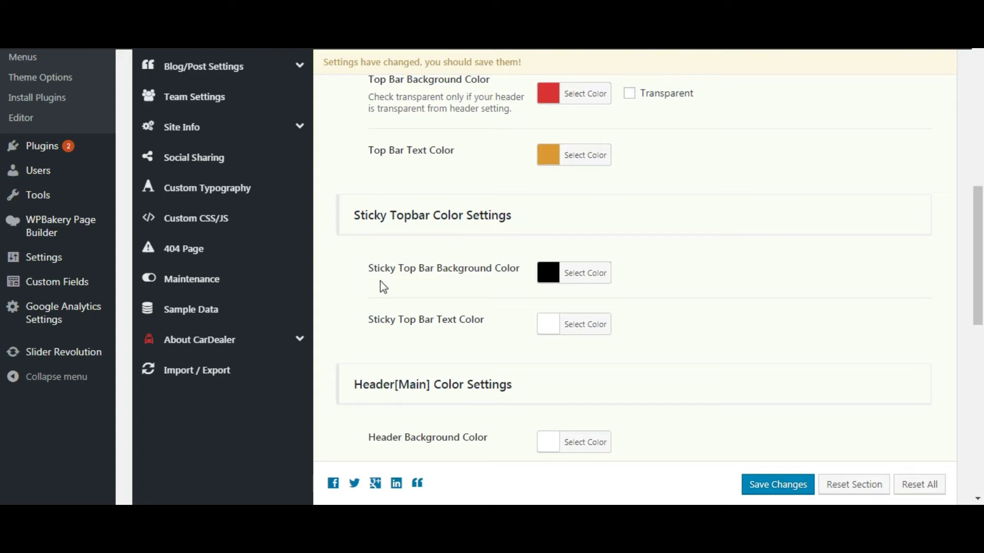
- Set the Sticky Top Bar Background Color to orange #dd9933 and the Sticky Top Bar Text Color to yellow #eeee22
left_click(551, 279)
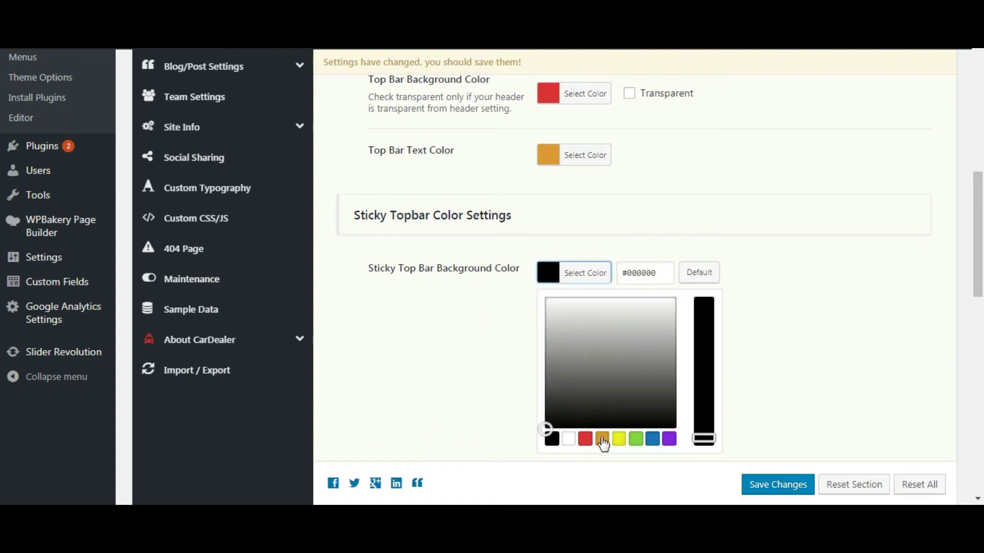
left_click(603, 441)
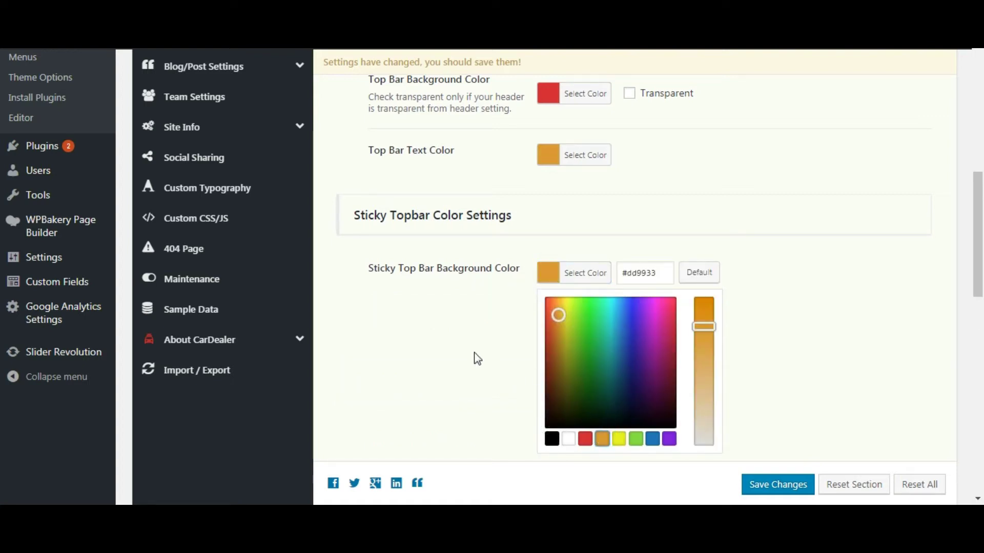
left_click(428, 320)
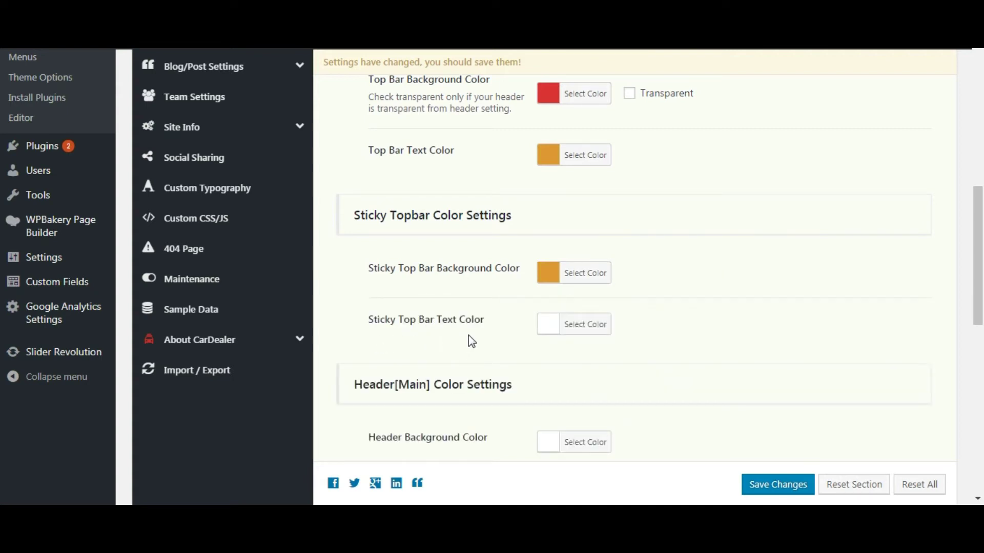
left_click(551, 326)
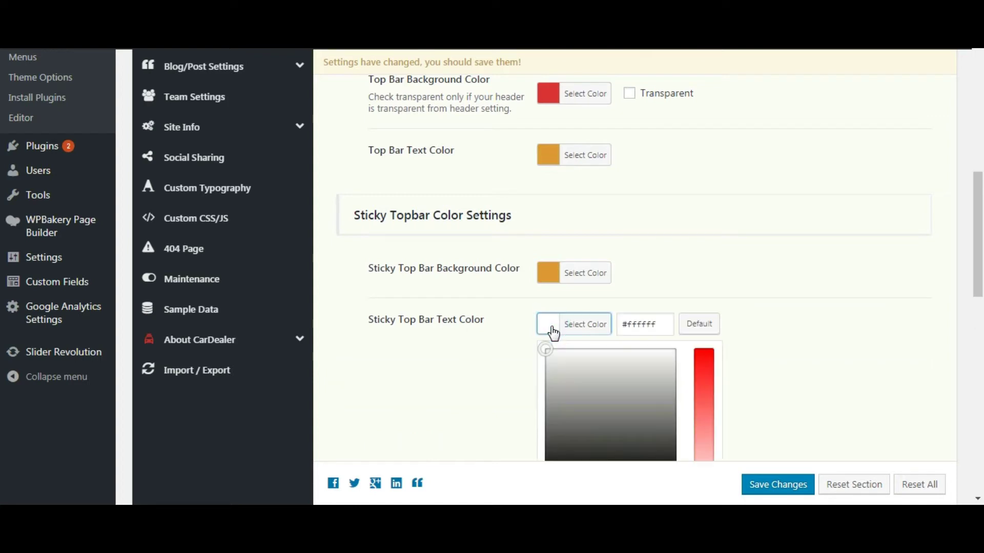
scroll(486, 344, "down", 3)
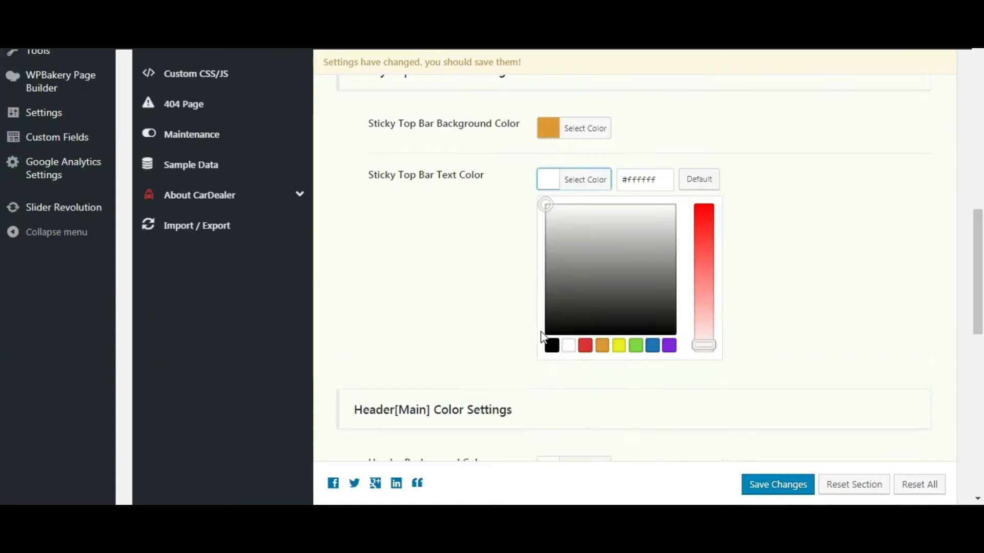
left_click(619, 346)
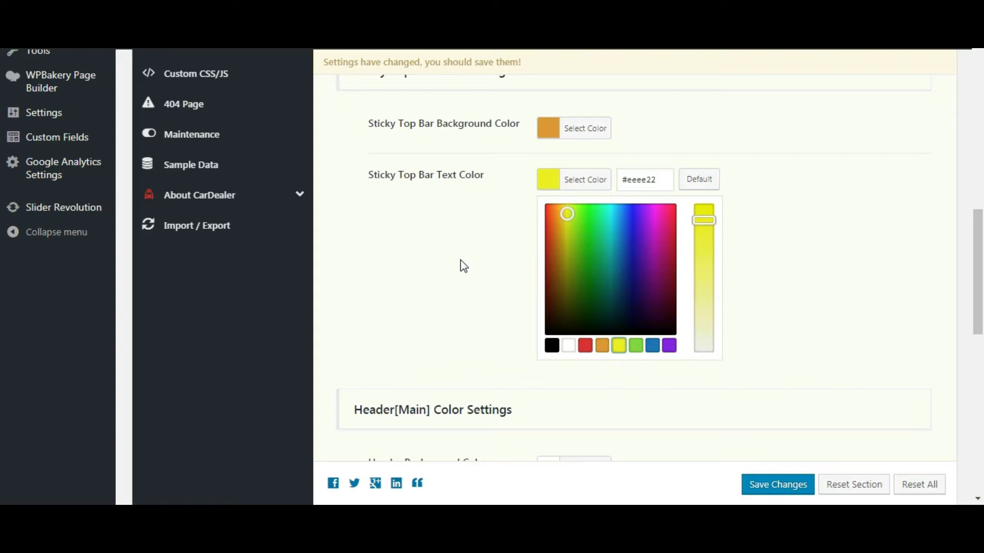
left_click(459, 261)
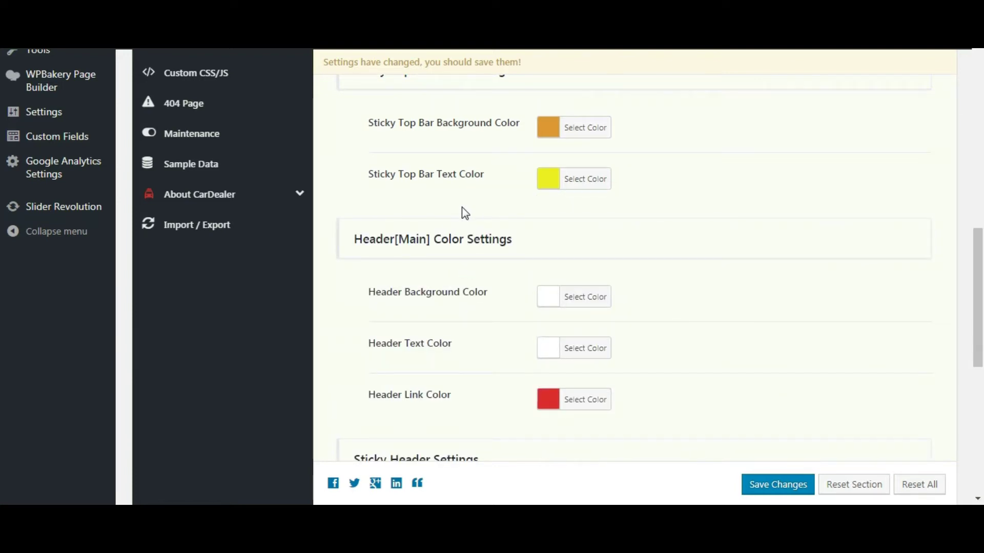
- Set the main Header Background Color to green #81d742 and the Header Text Color to the blue swatch
scroll(462, 207, "down", 1)
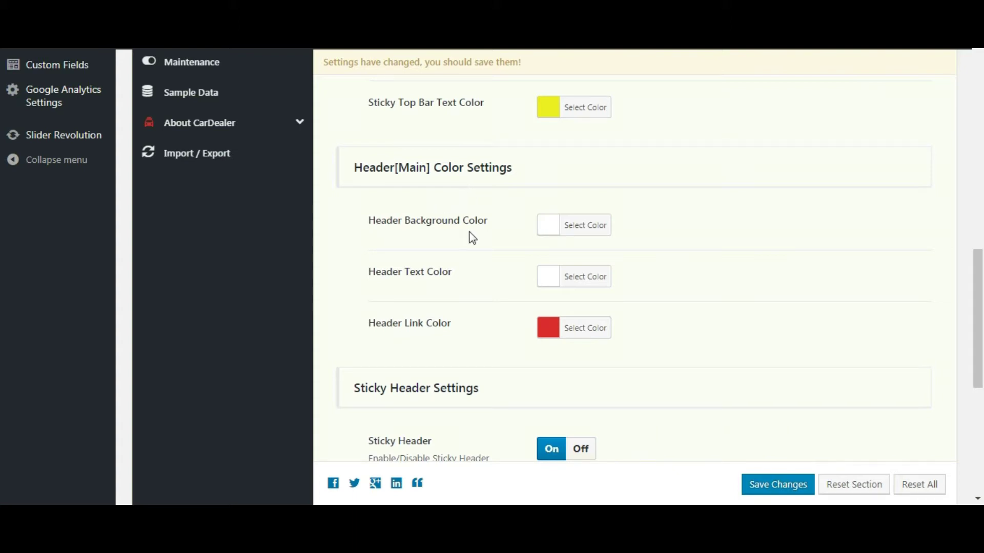
left_click(546, 231)
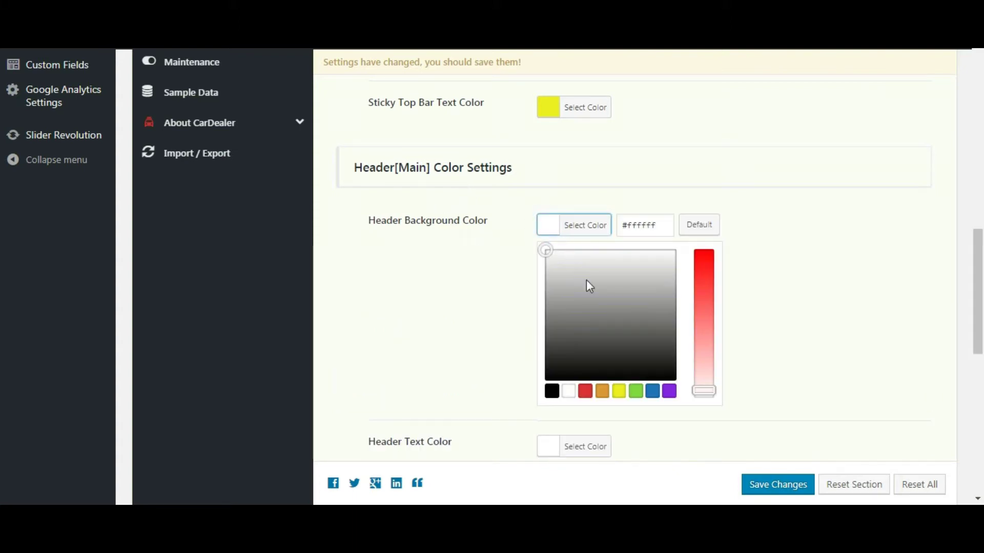
left_click(635, 393)
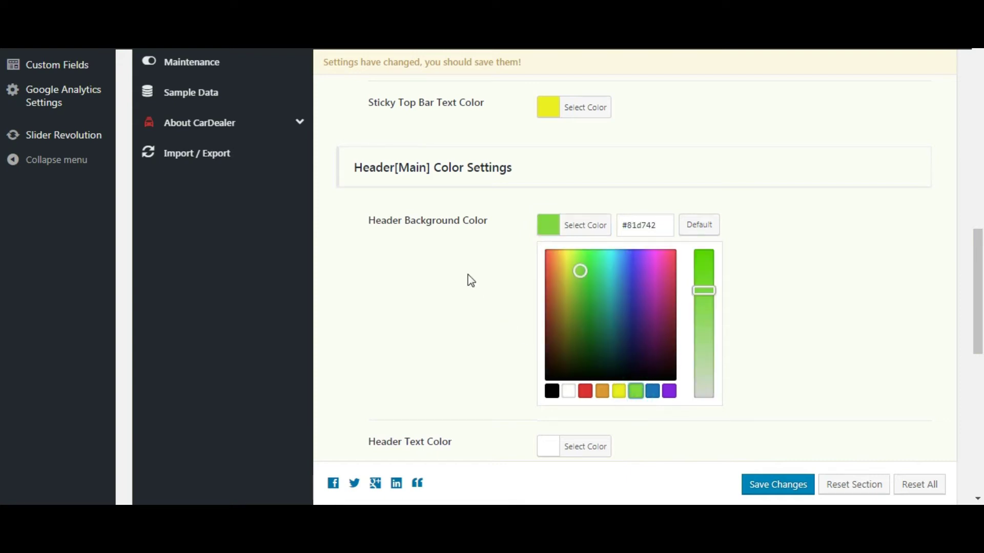
left_click(456, 258)
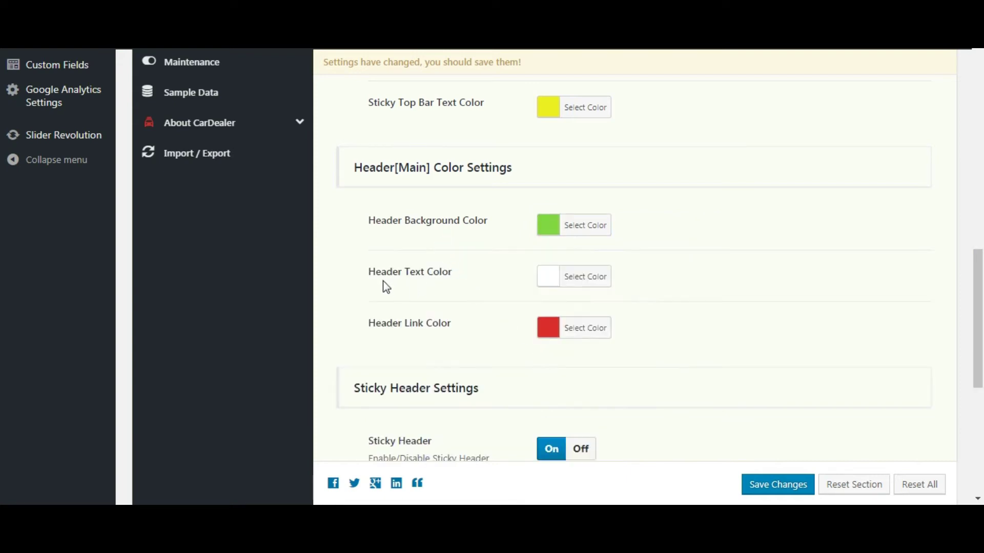
left_click(543, 278)
left_click(653, 442)
left_click(417, 329)
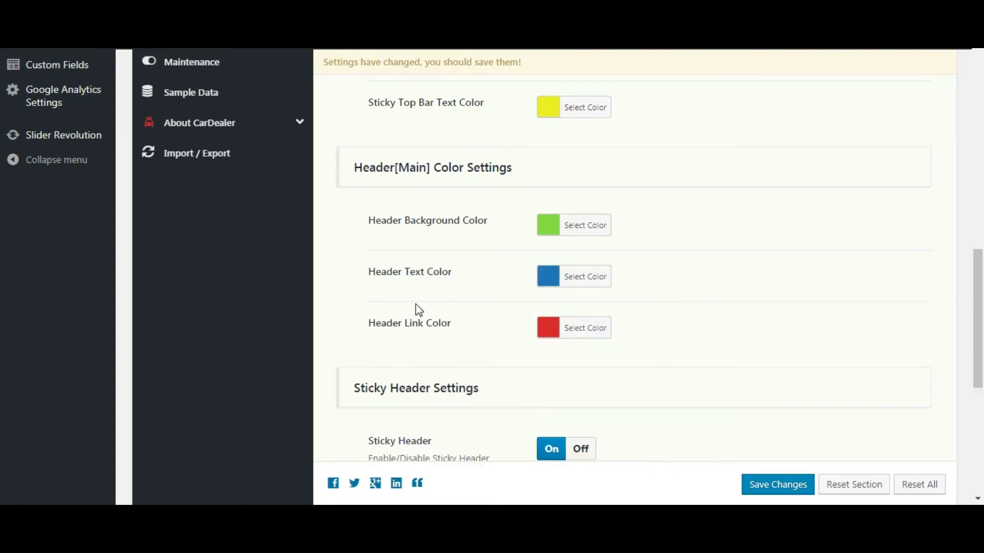
- Set the main header's Header Link Color to purple #8224e3
scroll(418, 310, "down", 1)
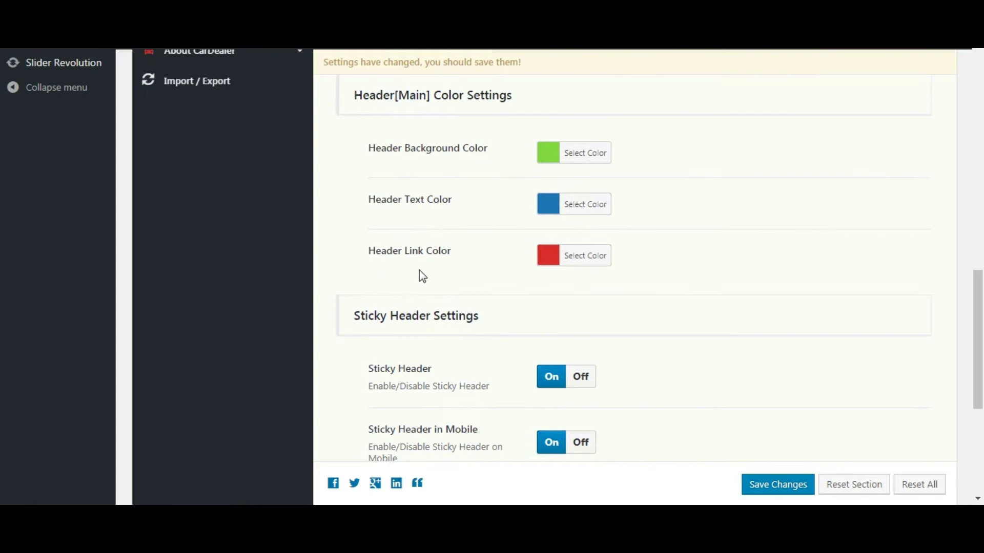
left_click(553, 264)
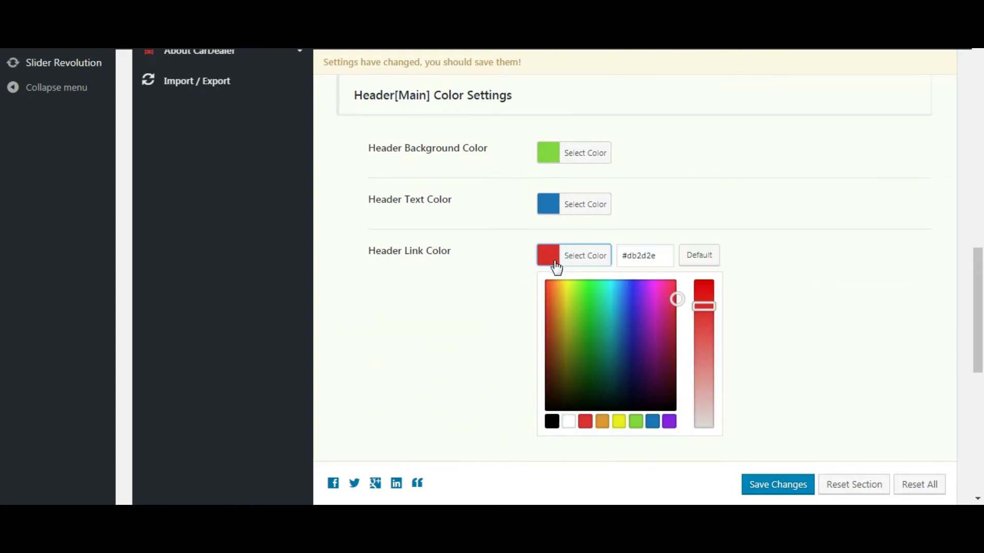
left_click(669, 421)
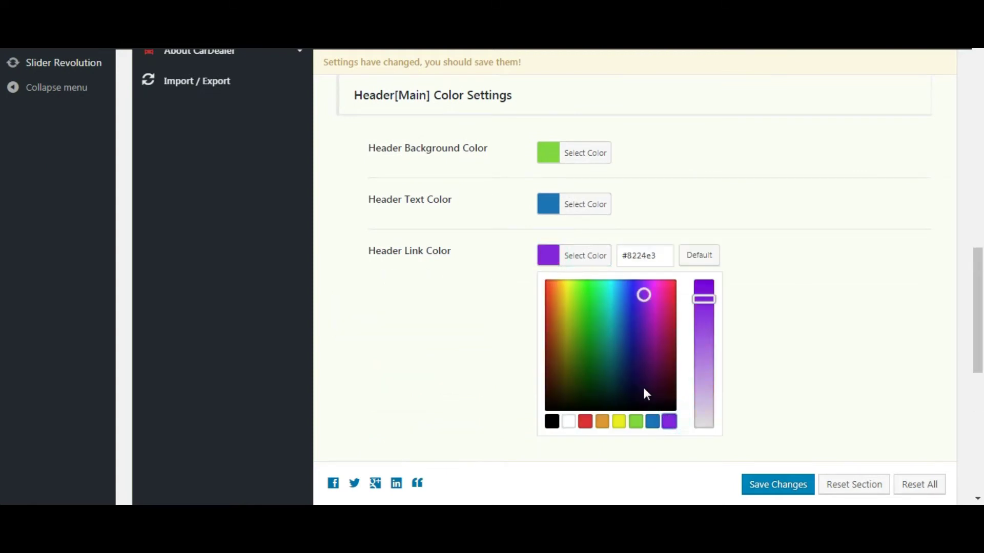
left_click(486, 297)
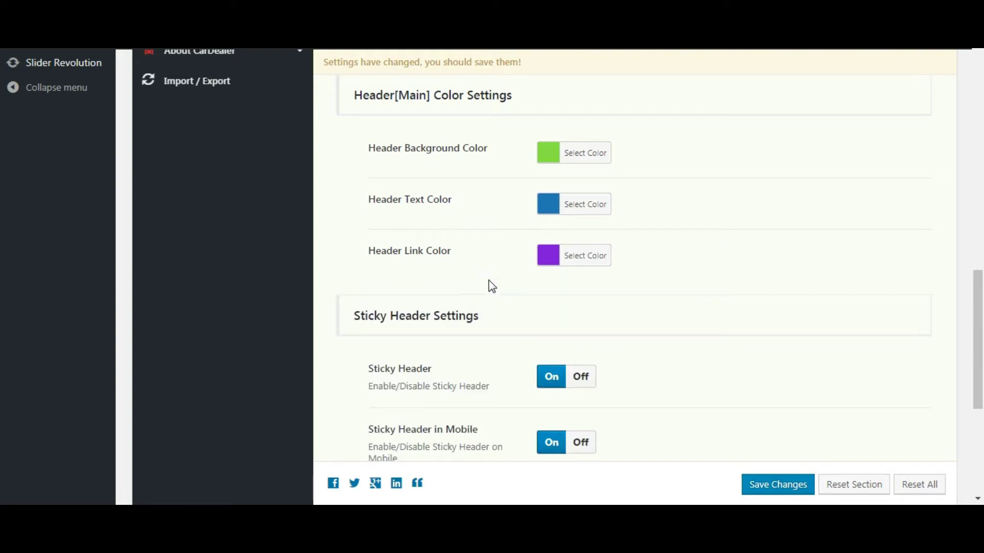
- Save the changed header type and color settings in the theme options
scroll(605, 274, "up", 4)
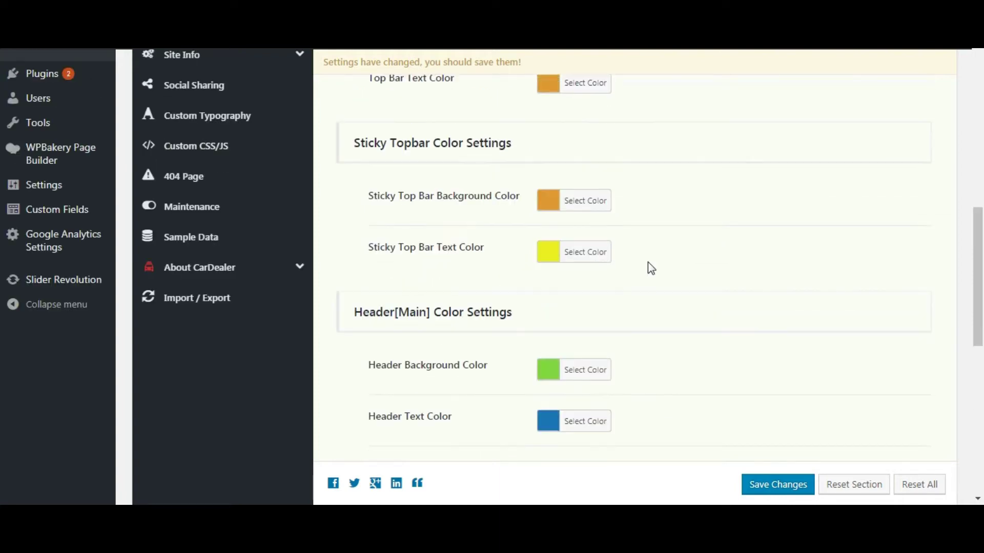
scroll(700, 341, "up", 4)
left_click(789, 493)
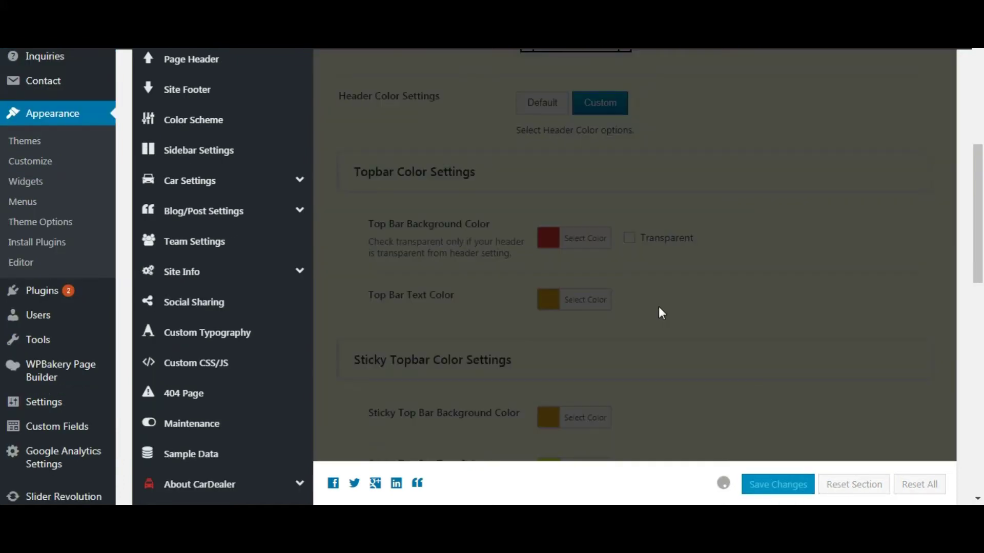
scroll(661, 313, "up", 1)
scroll(660, 308, "up", 6)
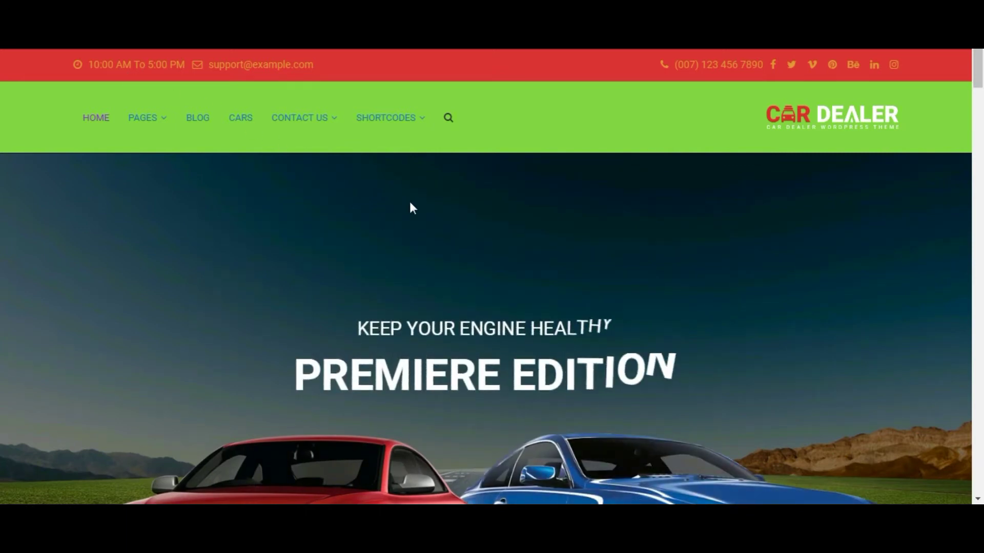
- Examine the top bar and header on the site's home page, including their sticky versions while the page is scrolled
scroll(407, 232, "down", 3)
scroll(407, 232, "down", 3)
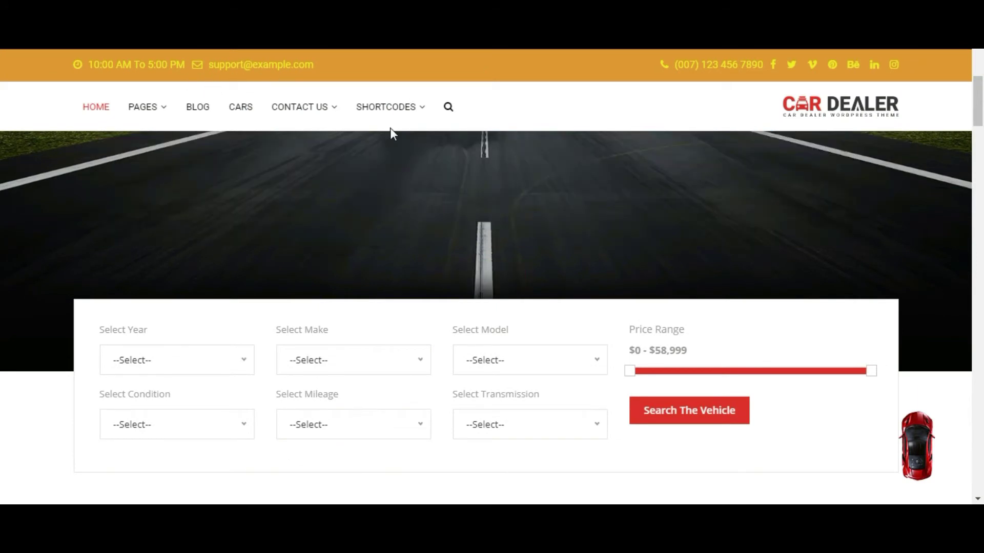
scroll(467, 165, "up", 3)
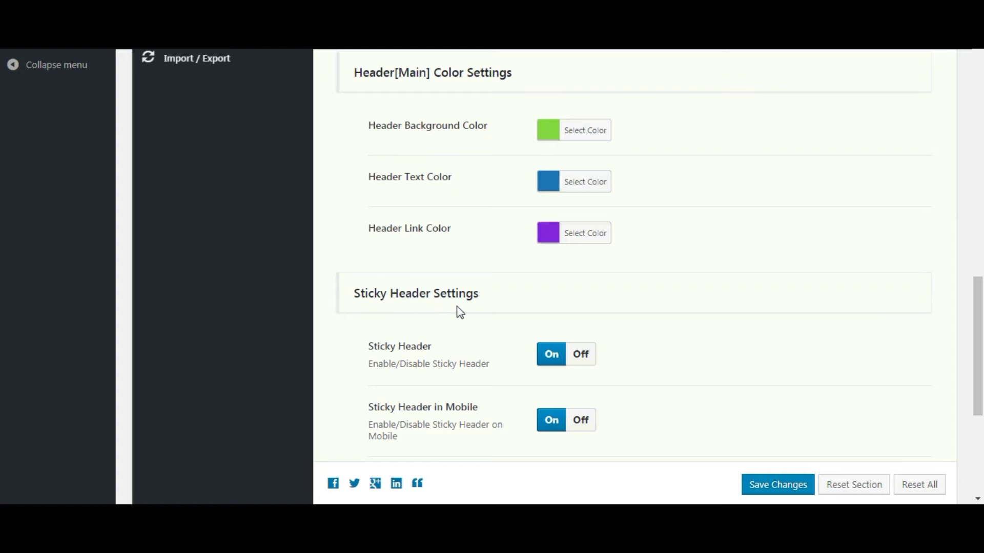
- Switch the Sticky Header option off and back on
scroll(462, 312, "down", 1)
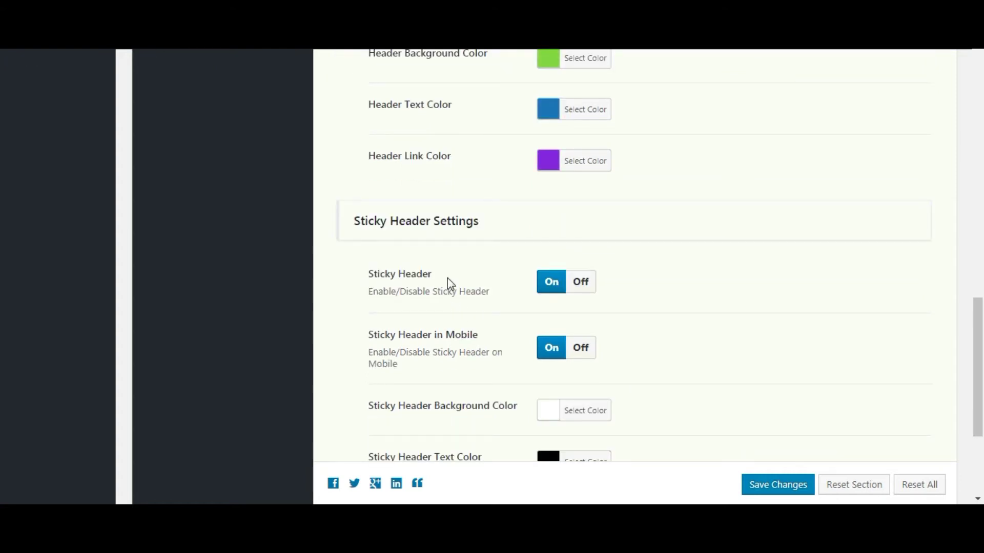
left_click(583, 290)
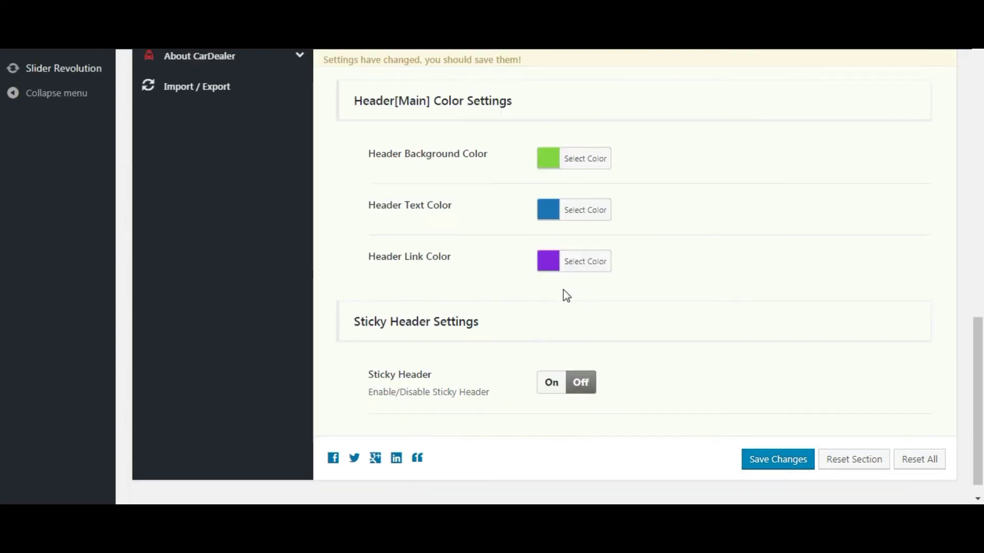
left_click(554, 392)
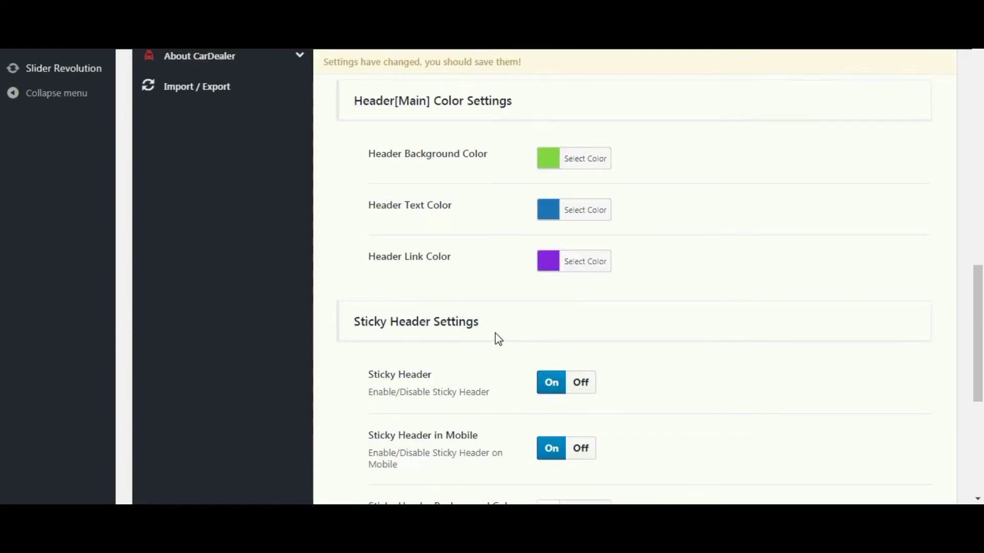
- Set the Sticky Header Background Color to the green palette swatch
scroll(494, 330, "down", 4)
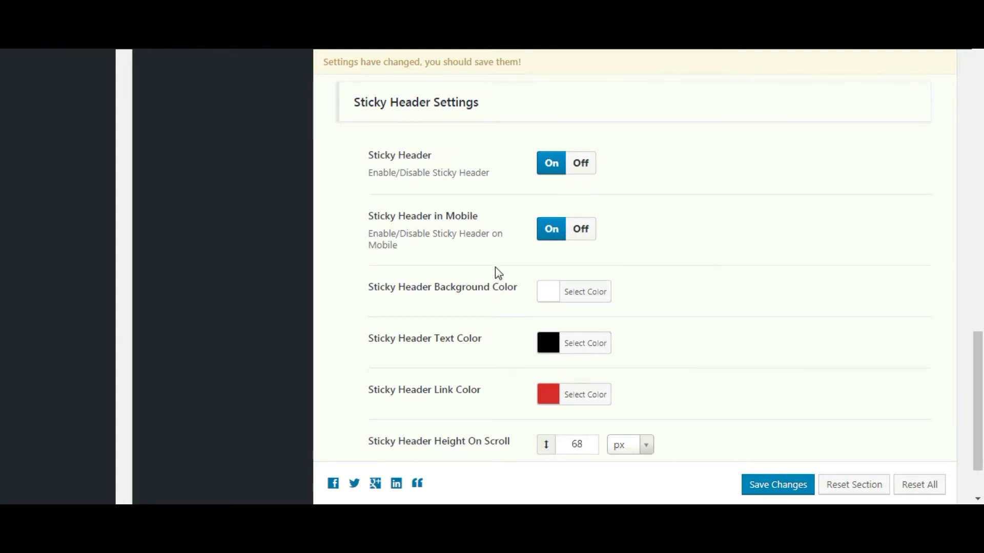
scroll(494, 266, "down", 2)
left_click(547, 200)
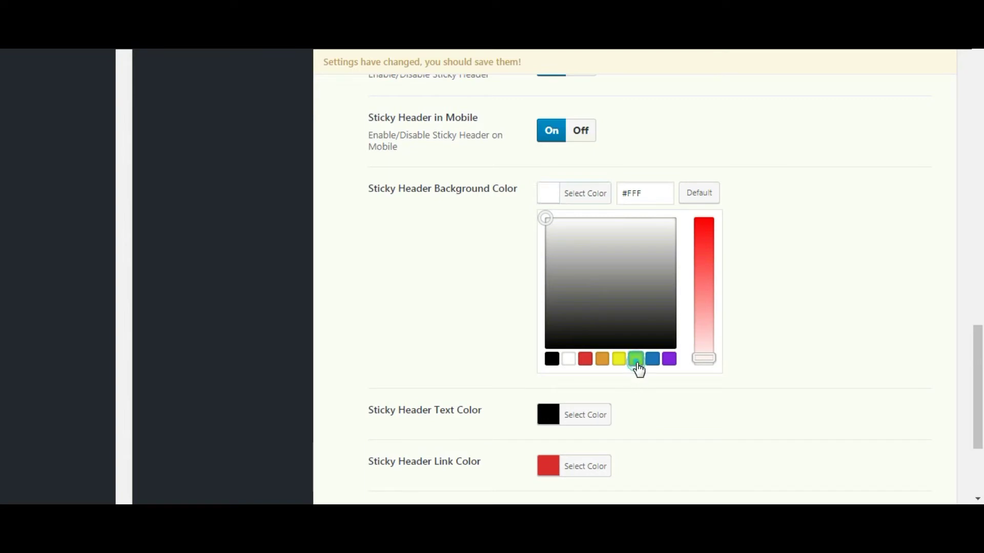
left_click(636, 359)
left_click(502, 253)
- Set the Sticky Header Text Color to the blue palette swatch
left_click(547, 244)
left_click(652, 410)
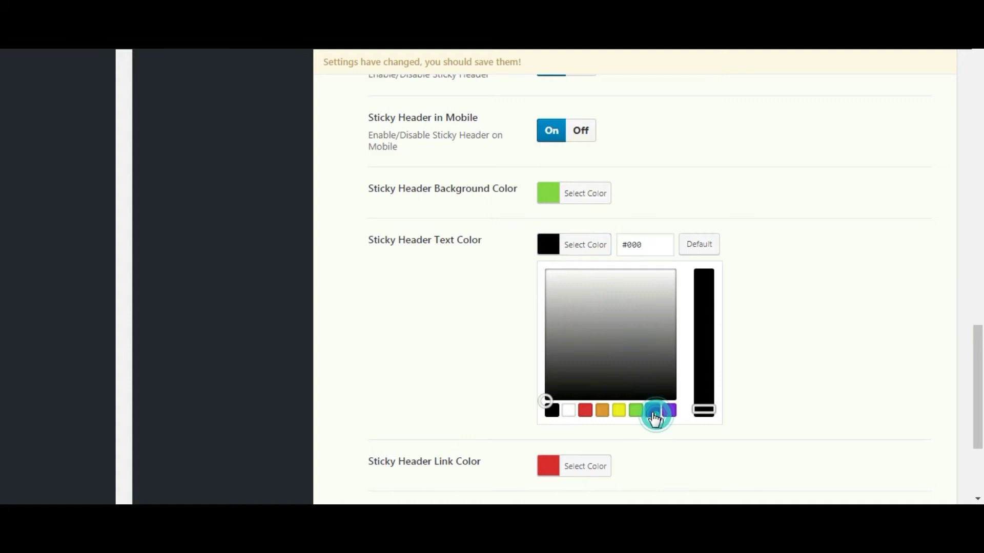
left_click(500, 305)
- Set the Sticky Header Link Color to purple #8224e3
left_click(547, 296)
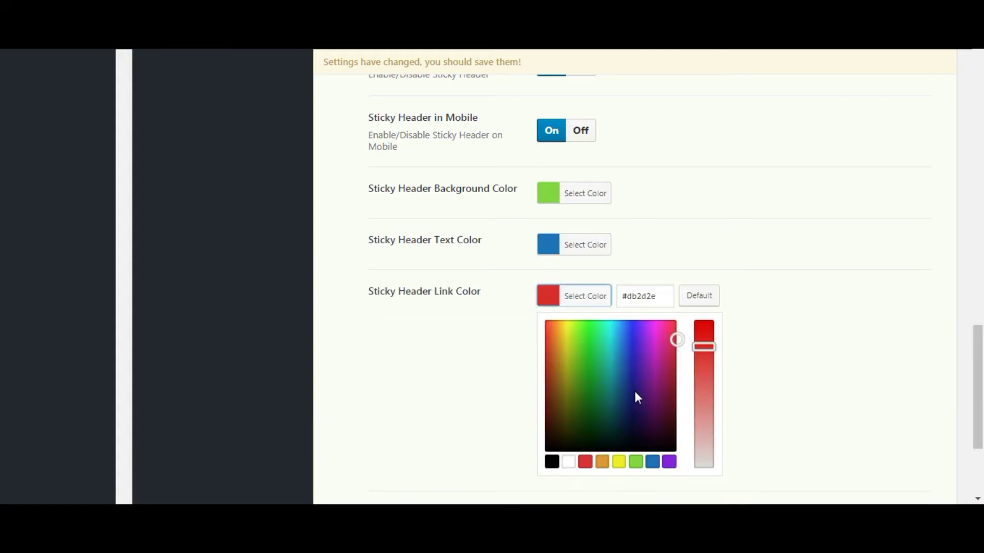
left_click(669, 462)
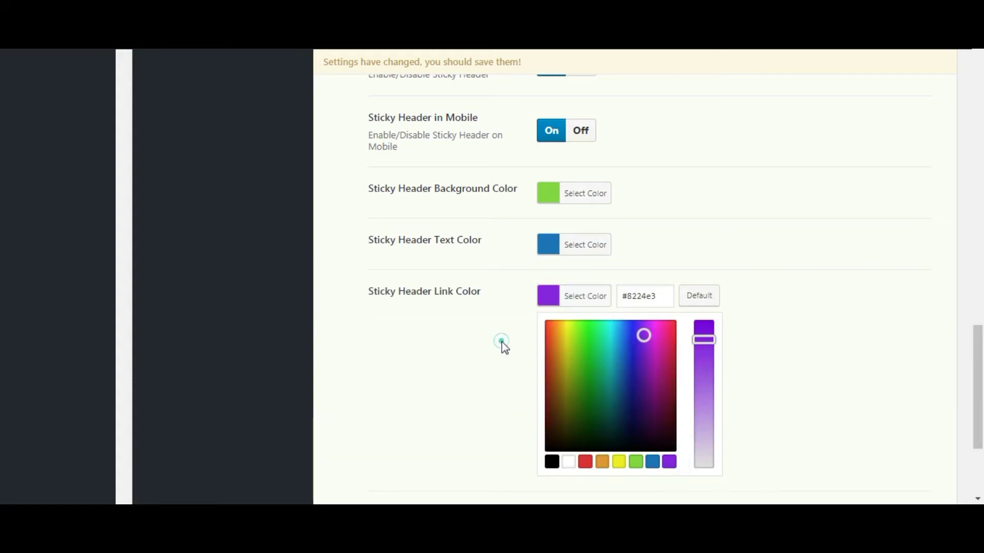
left_click(503, 342)
- Set the Sticky Header Height On Scroll to 100 px and save the theme options
left_click(581, 347)
key("BackSpace")
key("BackSpace")
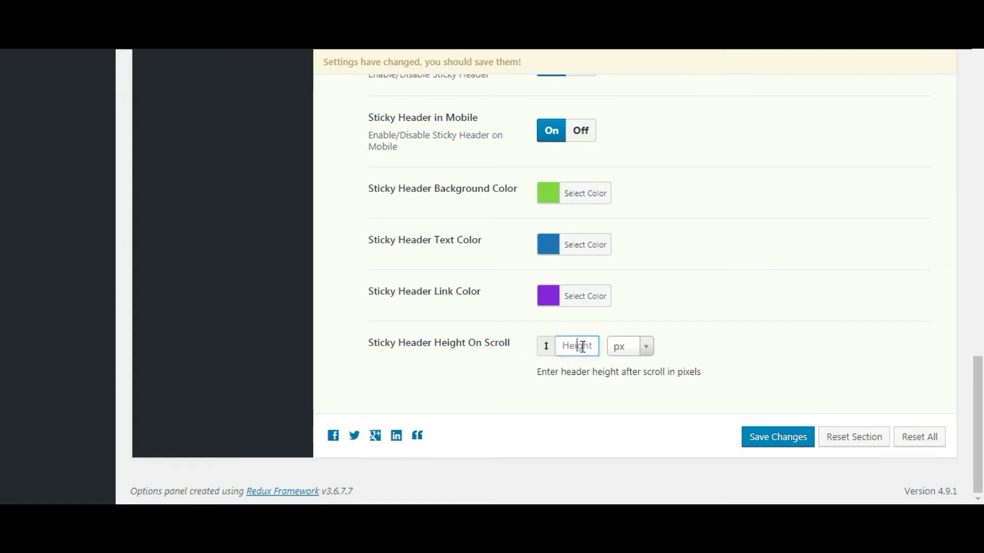
type("100")
left_click(593, 405)
left_click(773, 443)
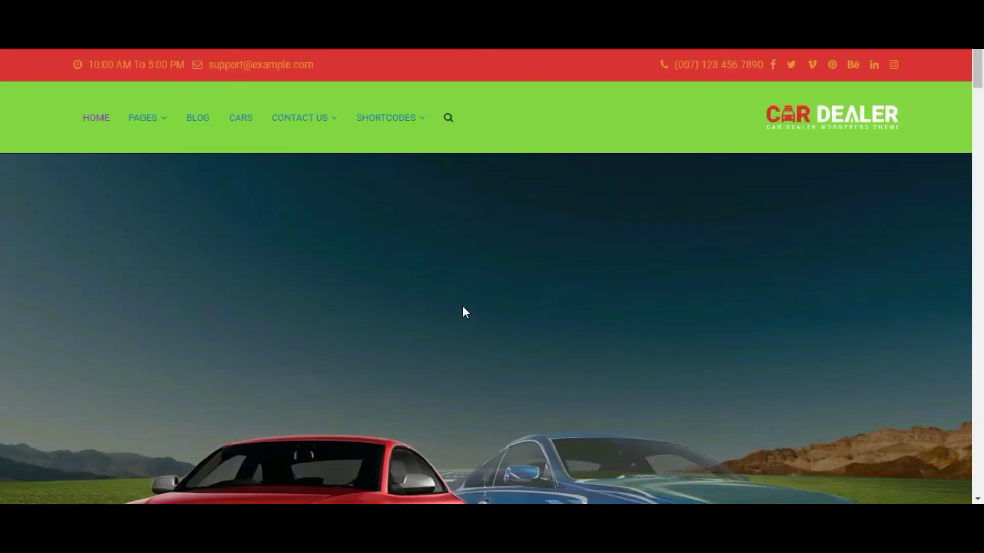
- Examine the sticky header's colors and height on the home page while it is scrolled
scroll(351, 256, "down", 5)
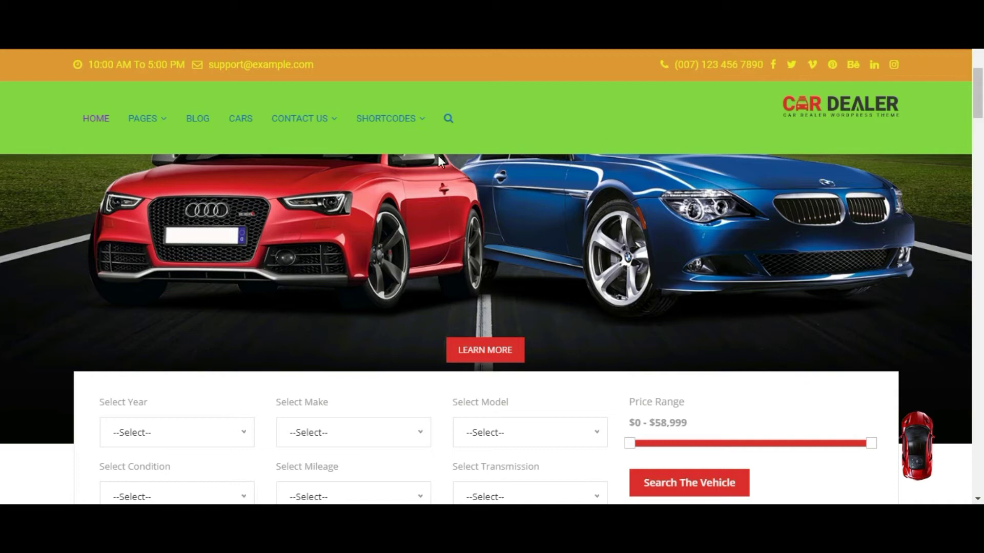
mouse_move(127, 136)
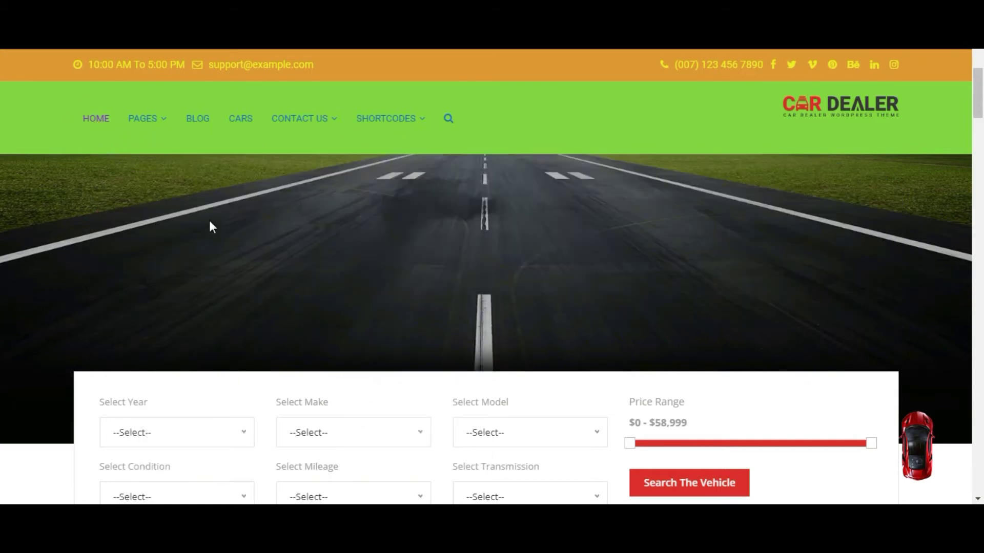
scroll(530, 251, "down", 3)
scroll(531, 251, "up", 5)
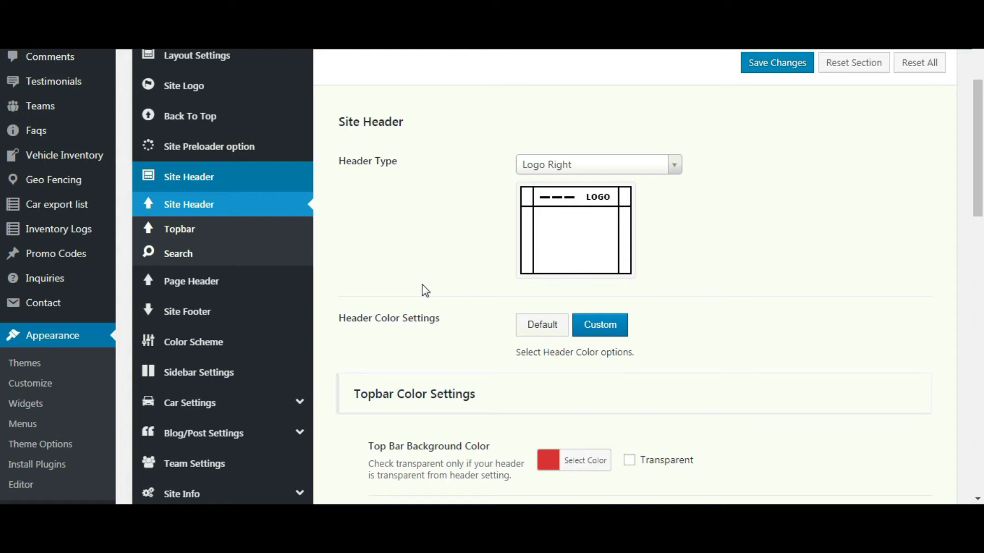
- Reset the Site Header section to its default values, confirm the reset and save the settings
left_click(845, 72)
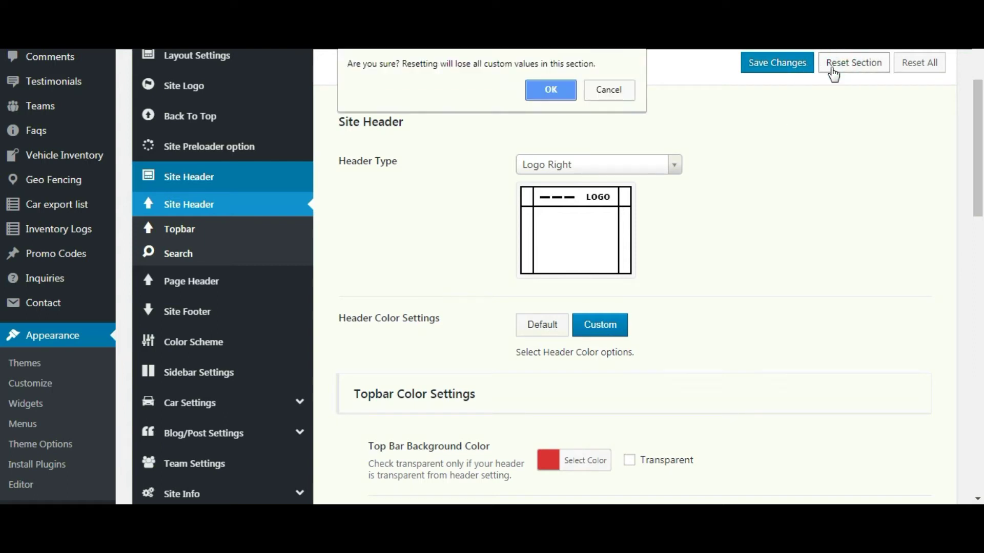
left_click(565, 88)
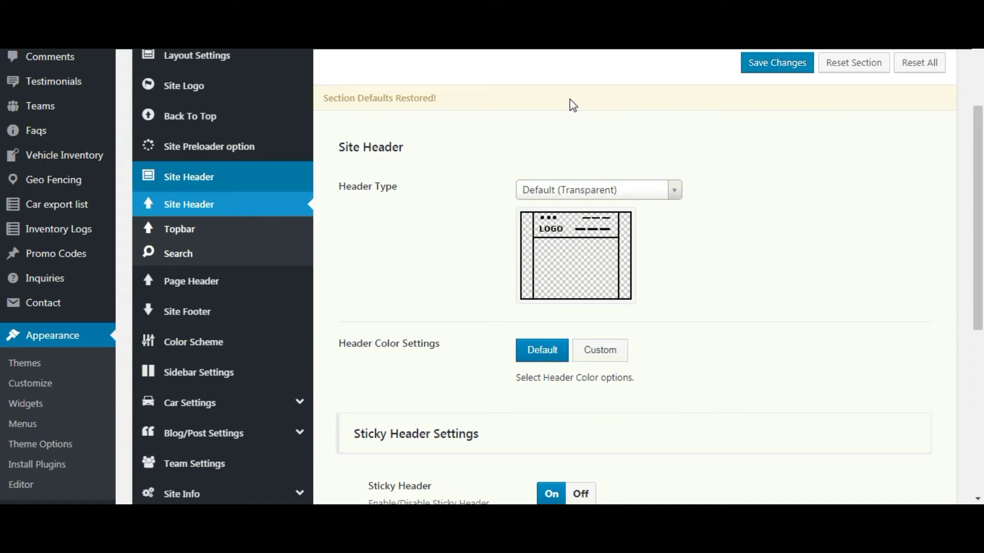
left_click(761, 71)
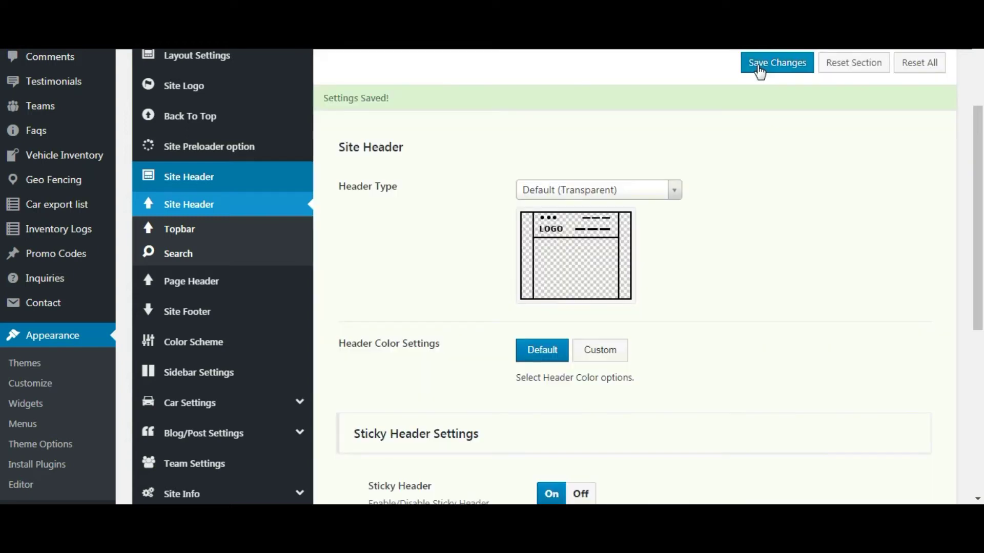
- Open the Topbar settings and switch the Top Bar option to Hide and back to Show
left_click(182, 238)
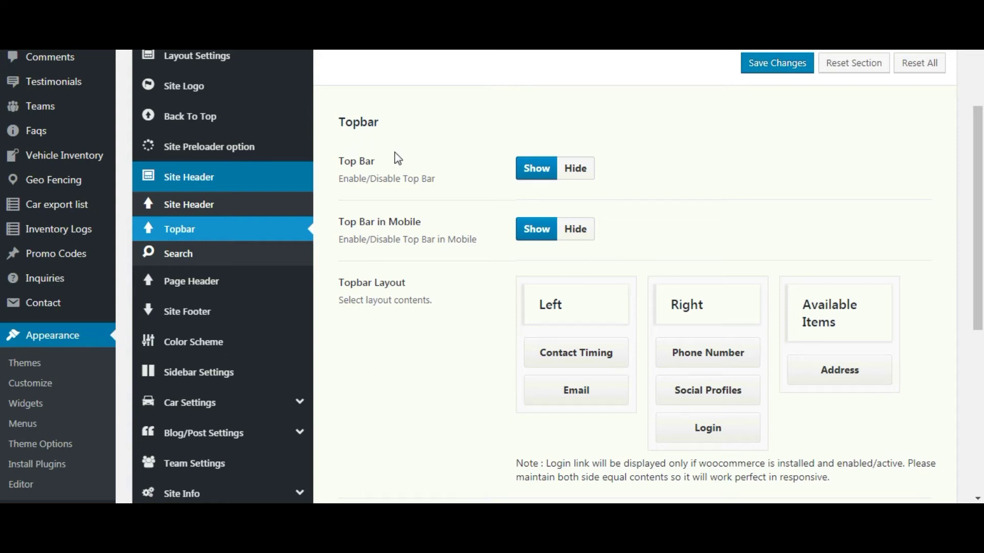
scroll(430, 161, "down", 1)
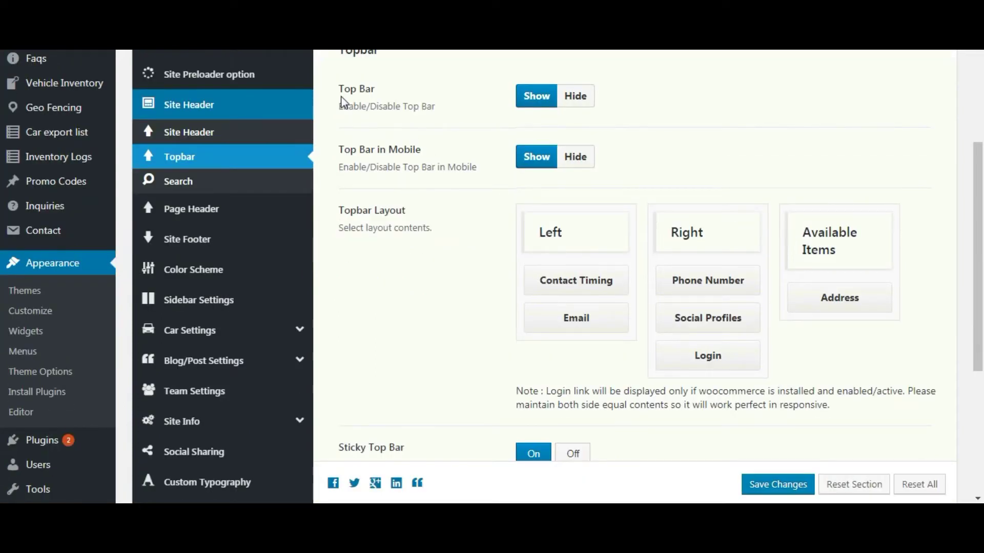
left_click(582, 108)
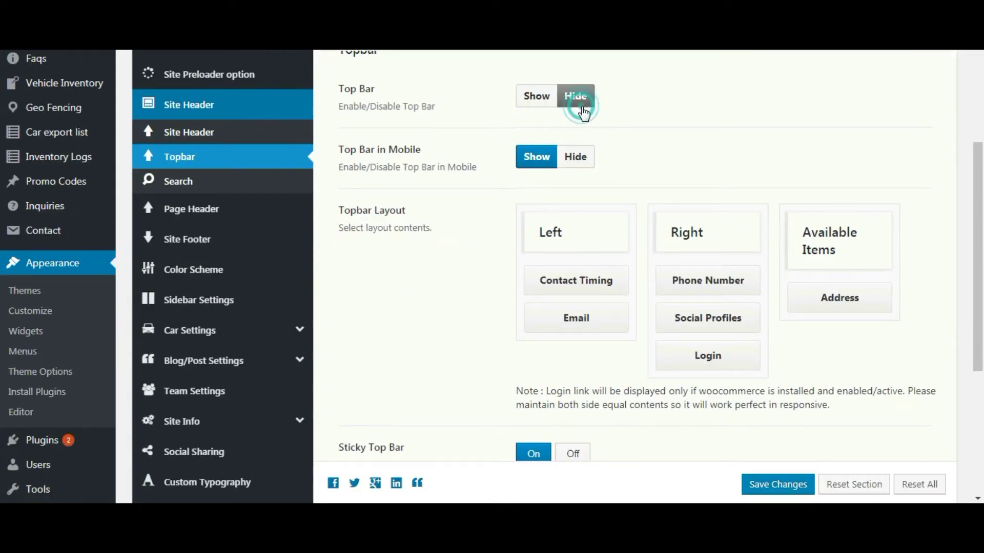
left_click(547, 106)
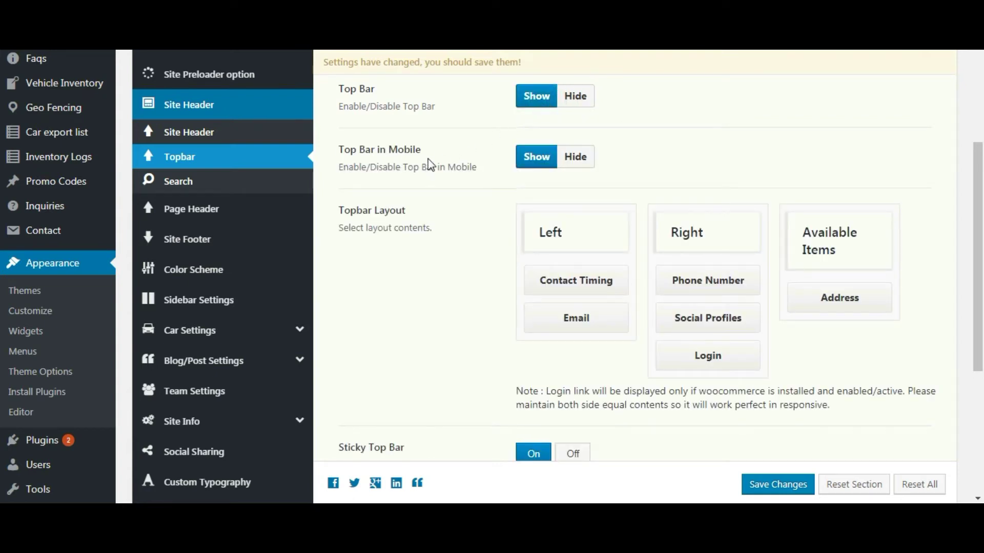
- Rearrange the Topbar Layout: move Phone Number to Left, Login to Available Items and Email to Right
scroll(481, 192, "down", 1)
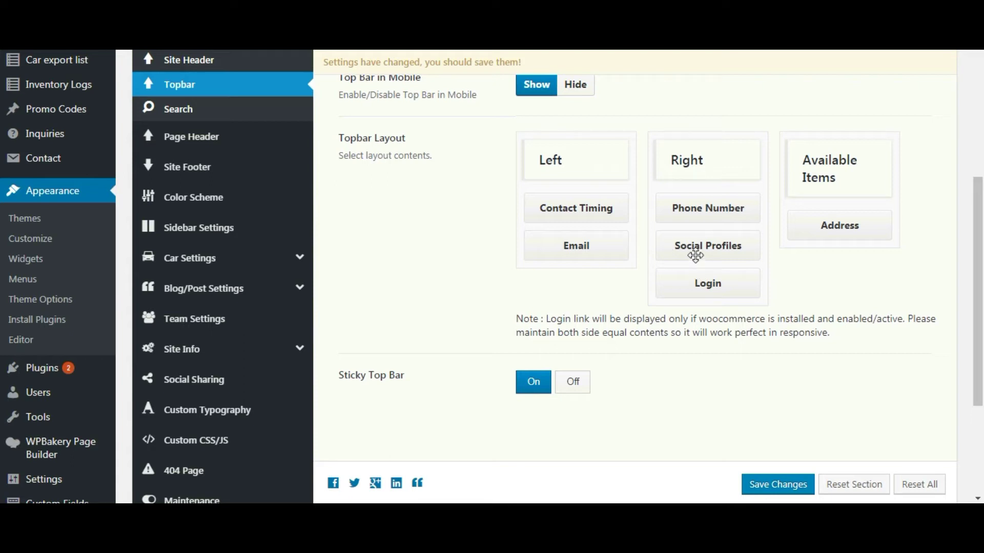
left_click_drag(702, 208, 567, 202)
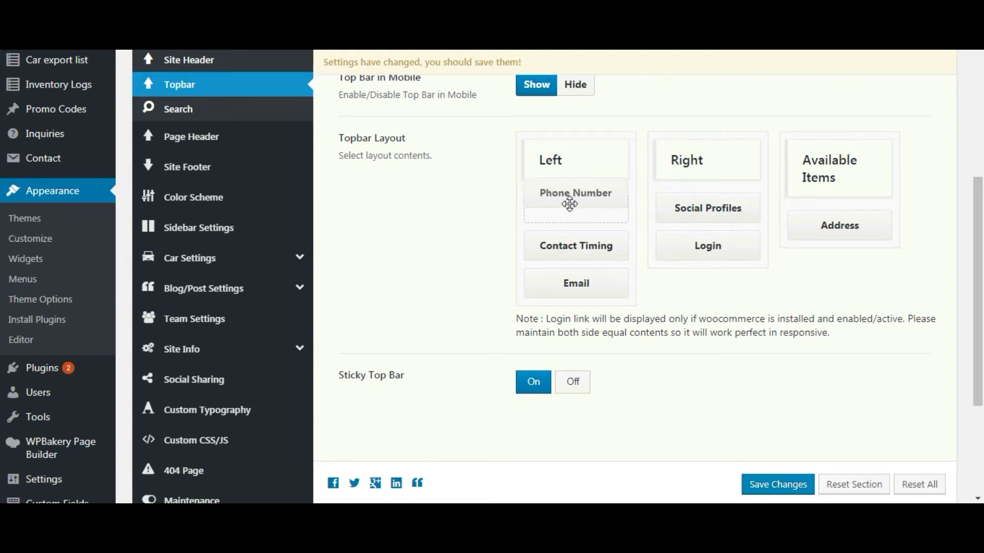
left_click_drag(679, 247, 804, 218)
left_click_drag(575, 281, 701, 241)
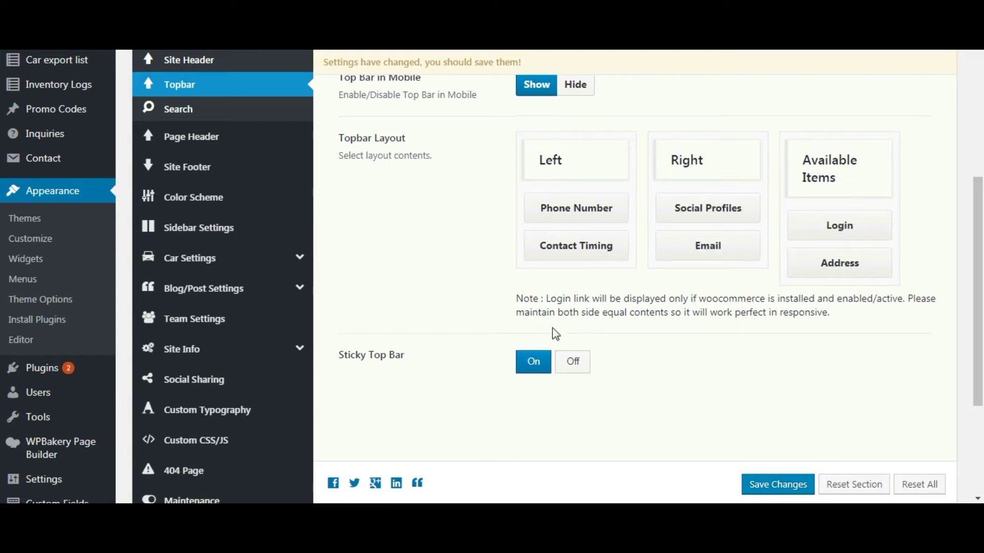
- Turn the Sticky Top Bar off and save the top bar settings
left_click(584, 374)
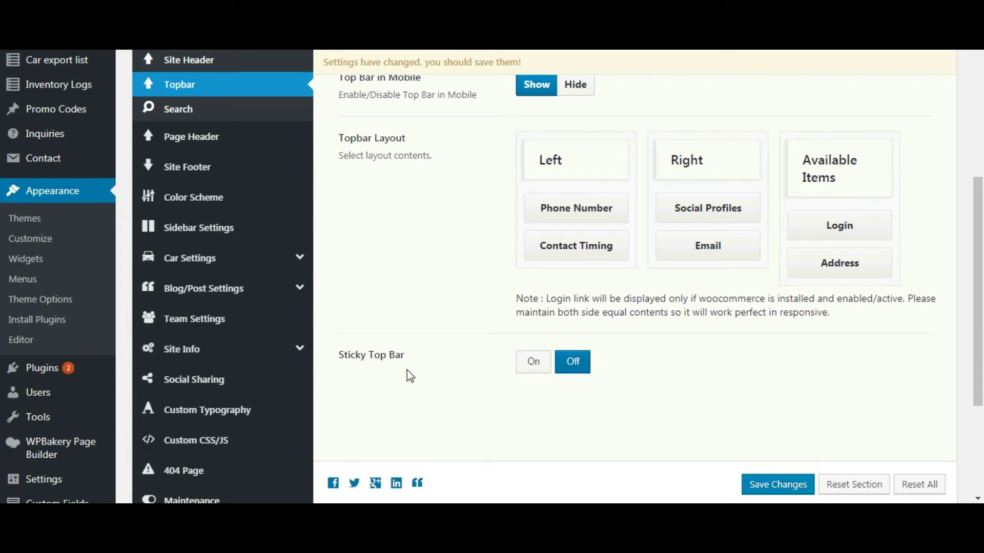
left_click(768, 482)
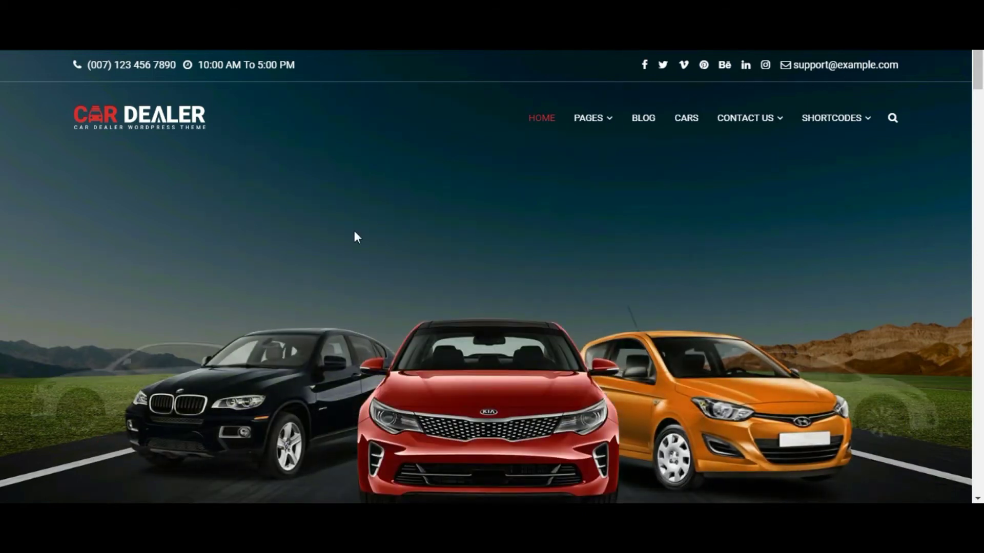
- Examine the rearranged top bar on the home page and the sticky header while scrolling
scroll(357, 237, "down", 3)
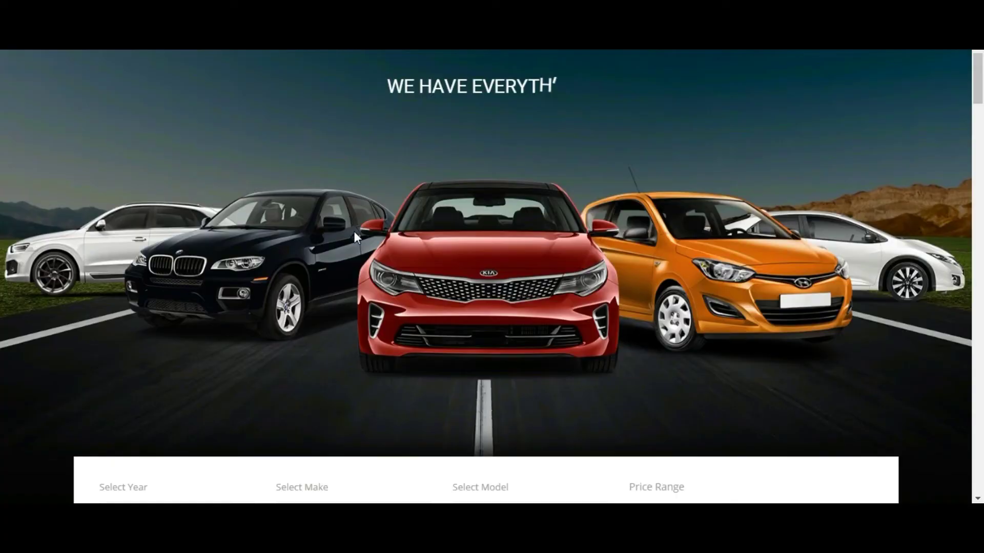
scroll(354, 232, "down", 5)
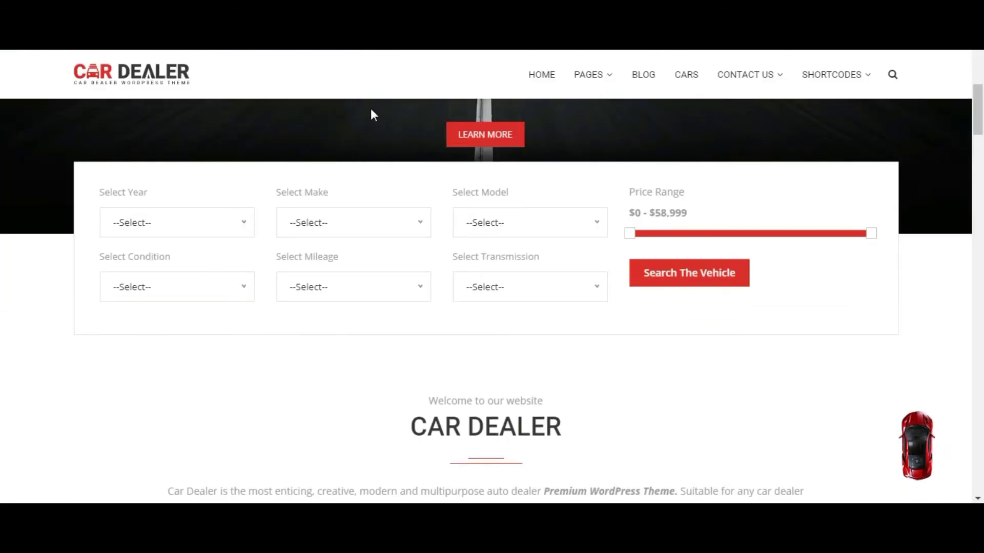
scroll(379, 154, "up", 8)
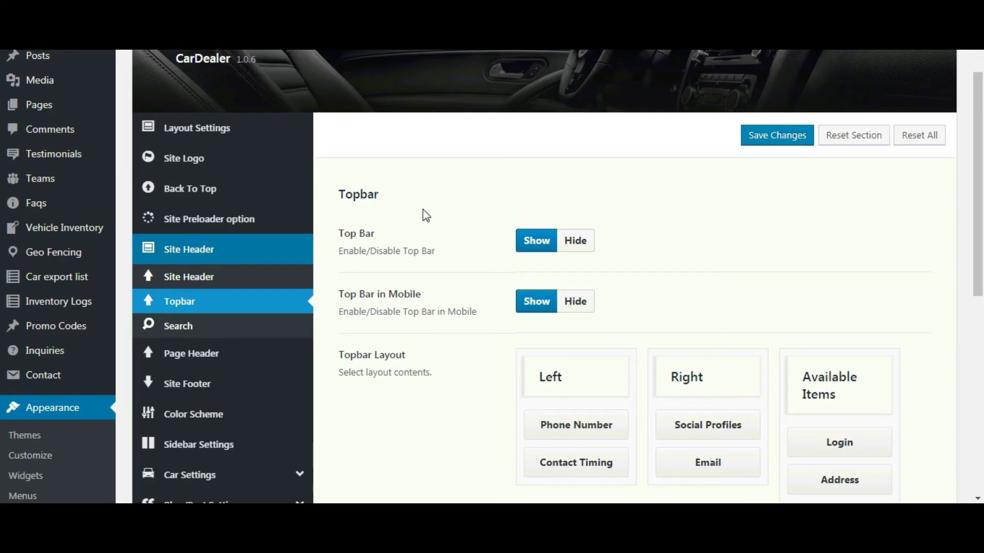
- Reset the Topbar section to its default values, confirm the reset and save the settings
left_click(851, 136)
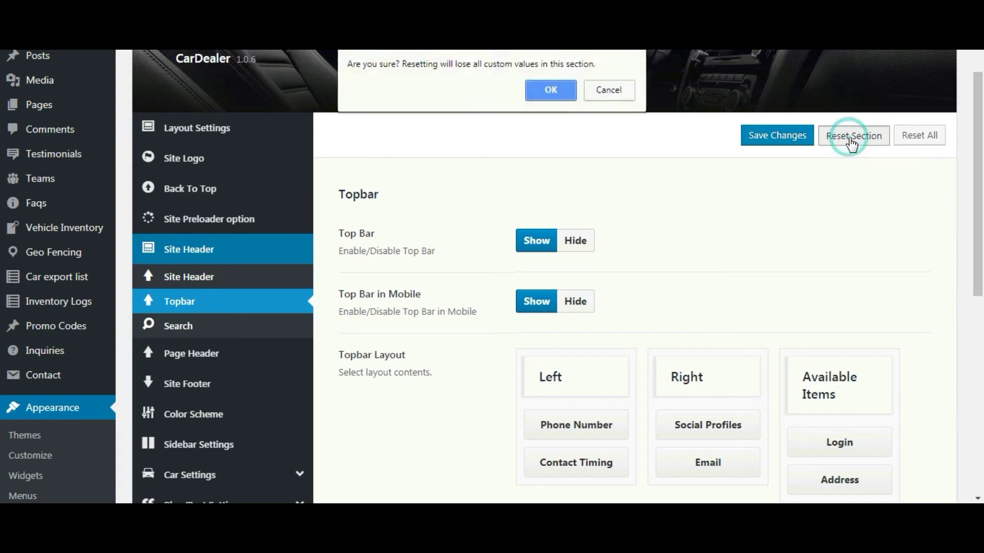
left_click(563, 94)
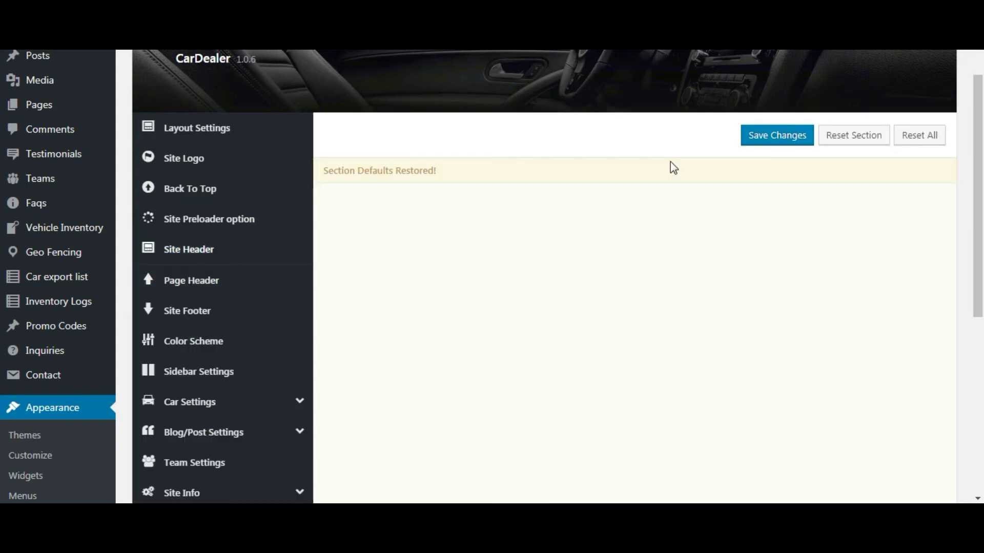
left_click(786, 134)
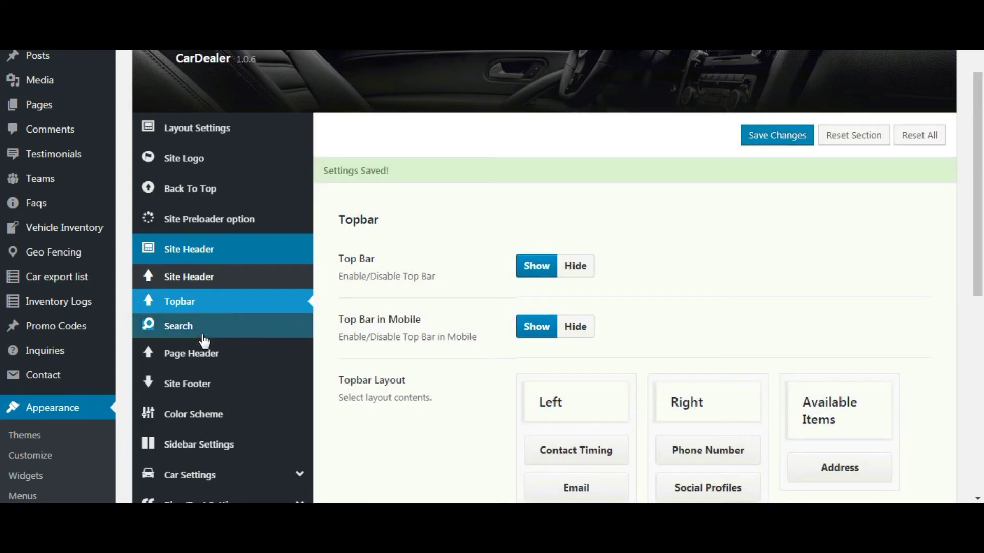
- Open the header's Search settings and switch Show Search Button off and back on
left_click(175, 330)
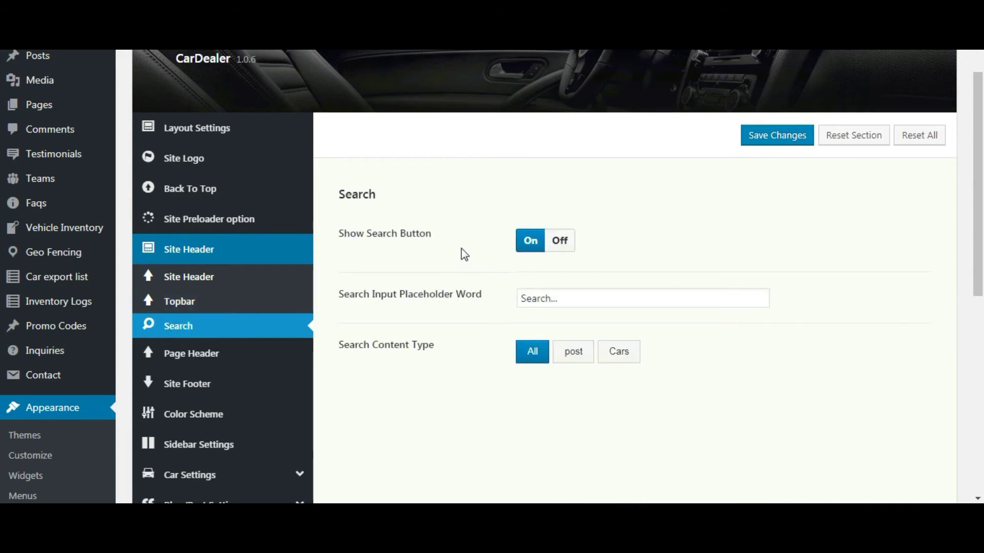
left_click(559, 242)
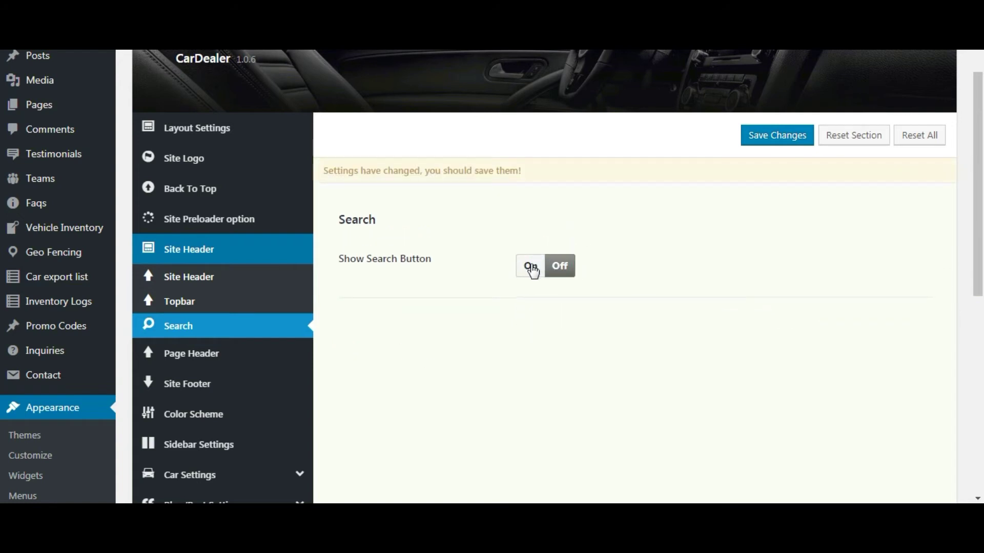
left_click(532, 270)
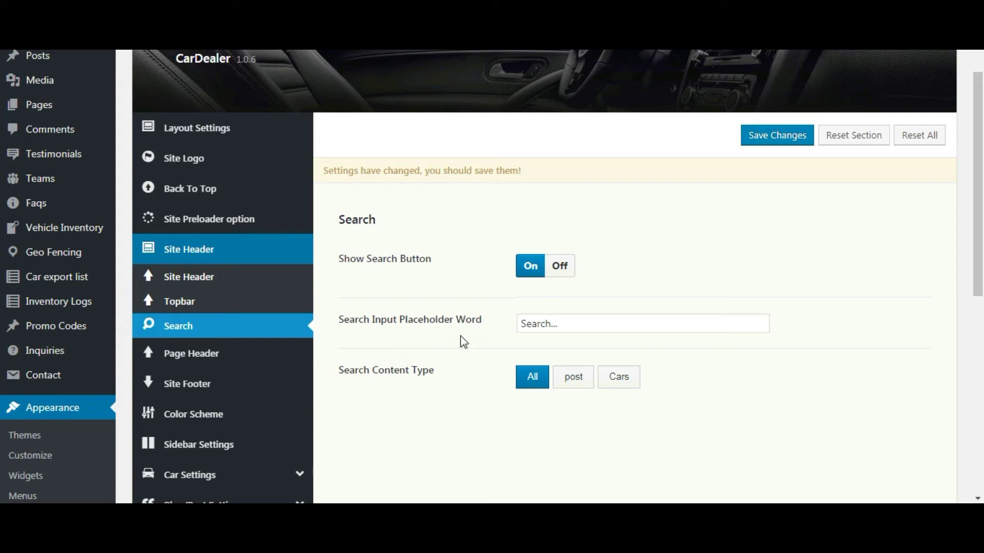
- Change the Search Input Placeholder Word to "Search Here"
left_click(573, 322)
key("ctrl+a")
key("BackSpace")
type("Search hHer")
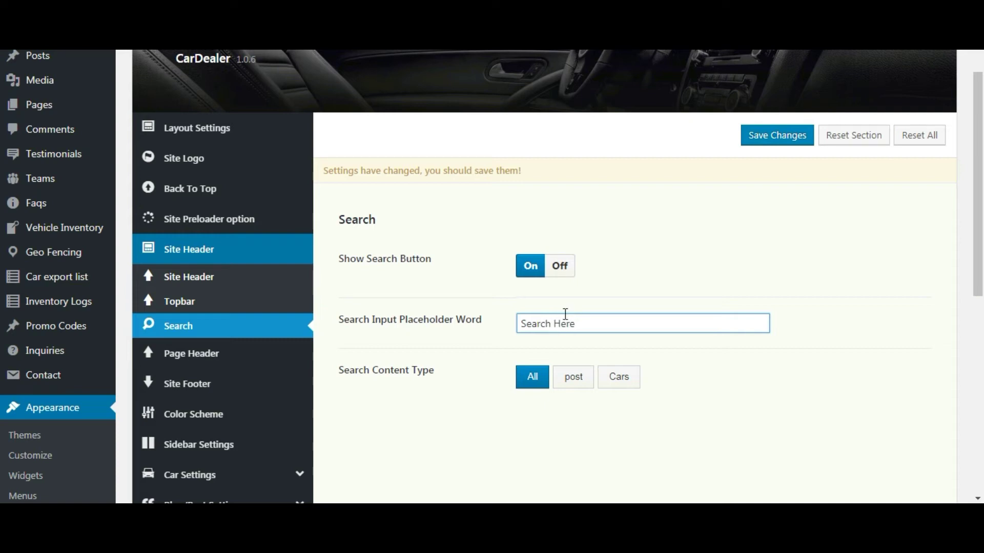
left_click(481, 378)
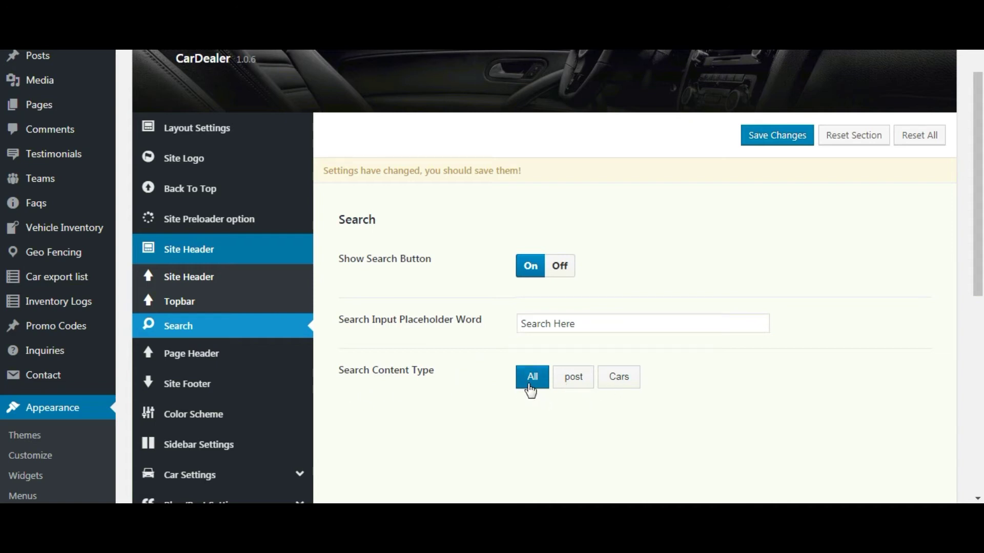
- Set the Search Content Type to Cars and save the search settings
left_click(629, 394)
left_click(775, 138)
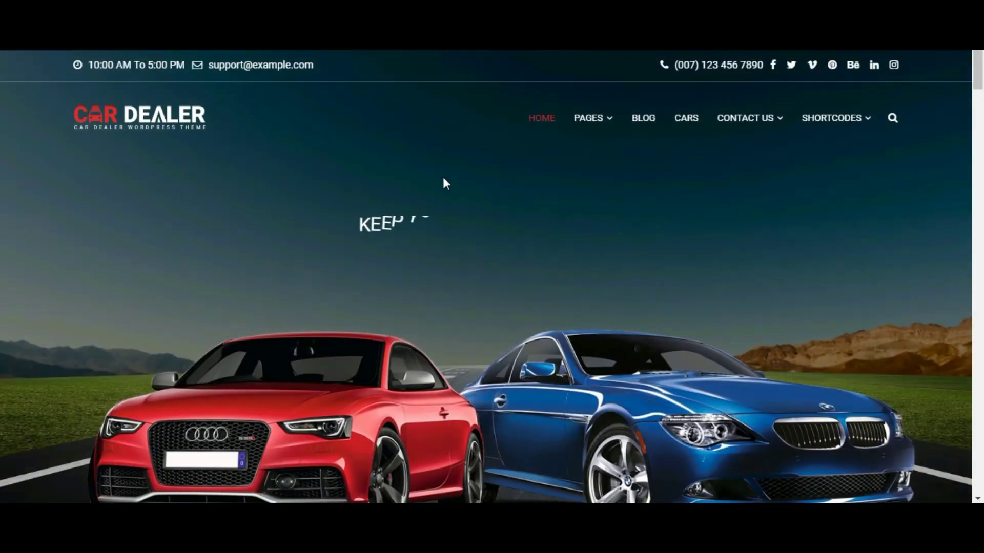
- Open the header's search box on the home page to check its placeholder text
left_click(892, 119)
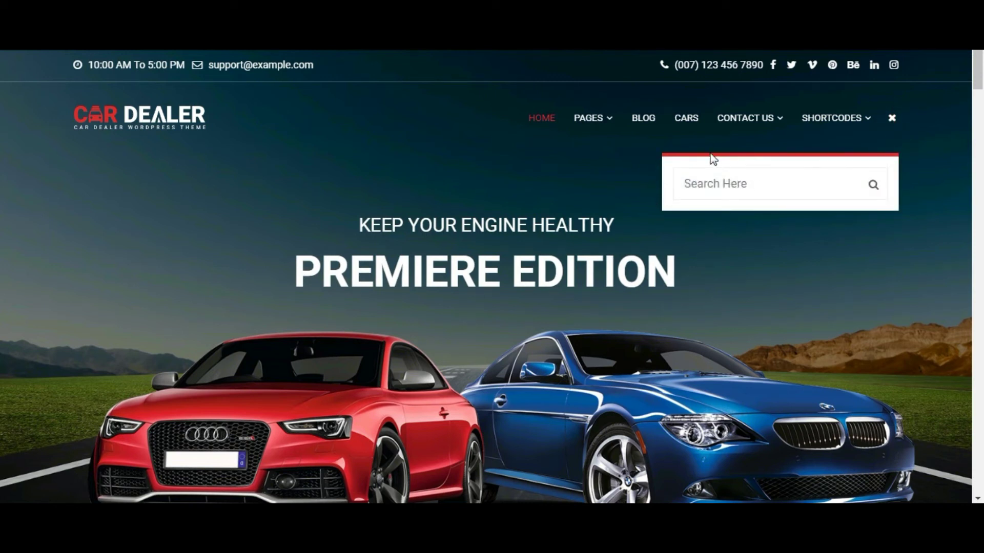
- Enter "BMW" in the header search box on the home page
left_click(753, 180)
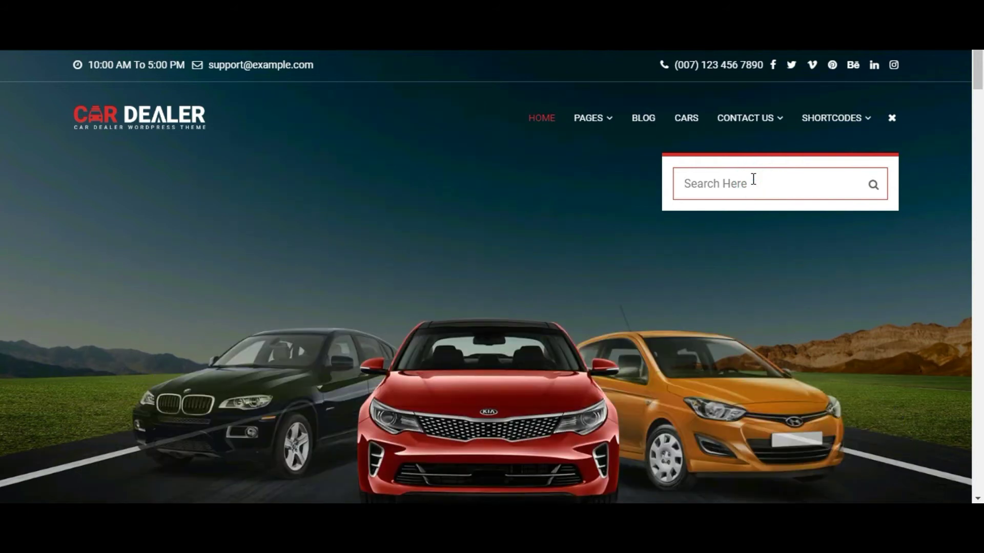
type("BMW")
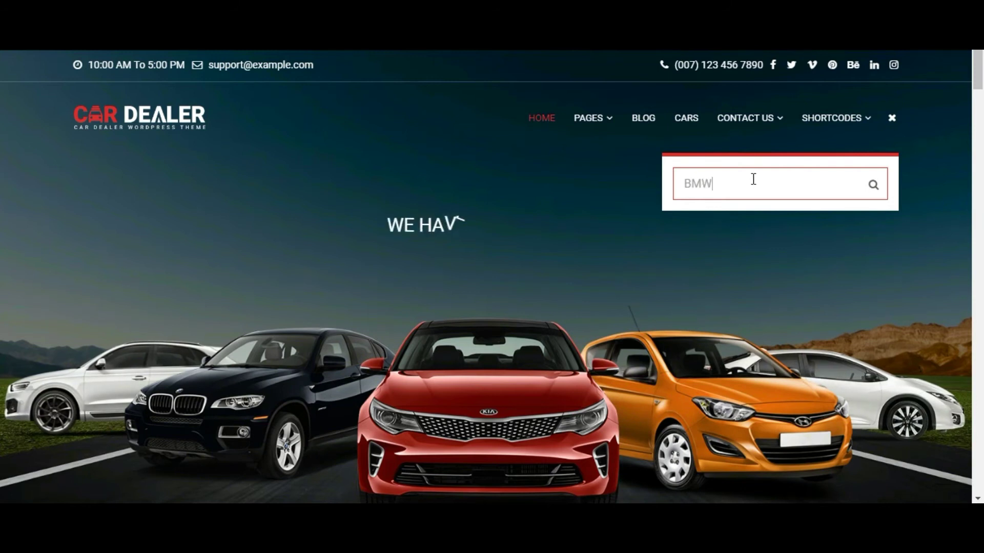
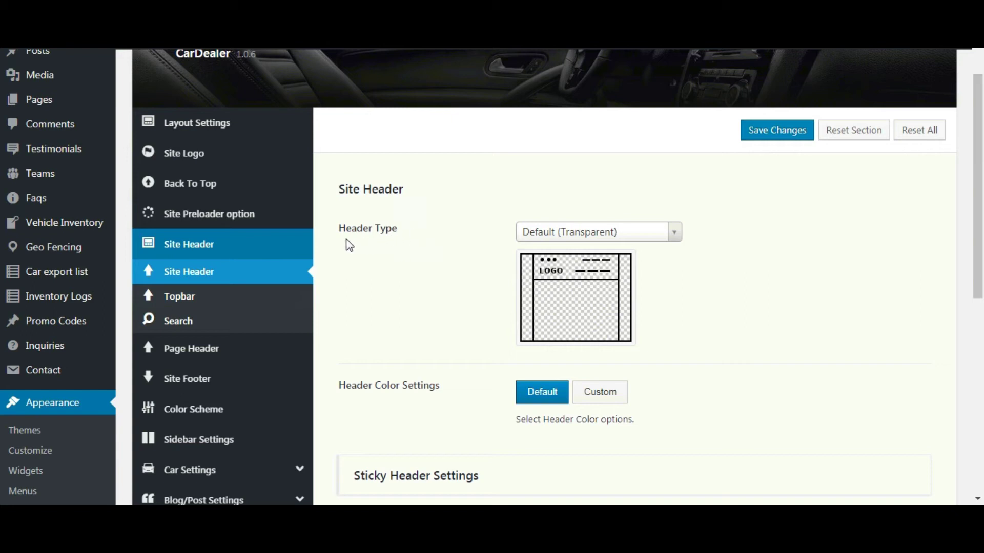
- Set the Site Header's Header Type to Logo Right
left_click(580, 235)
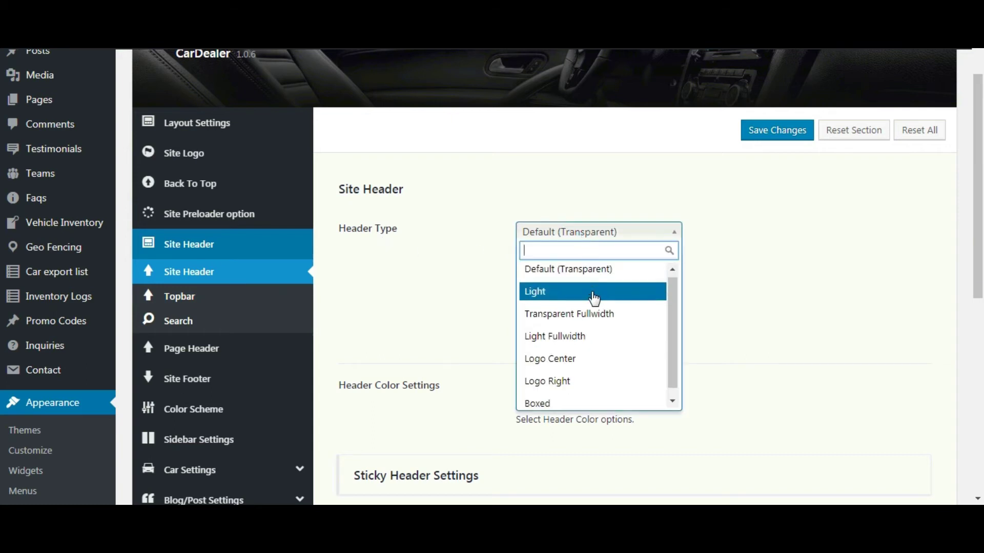
scroll(589, 308, "down", 1)
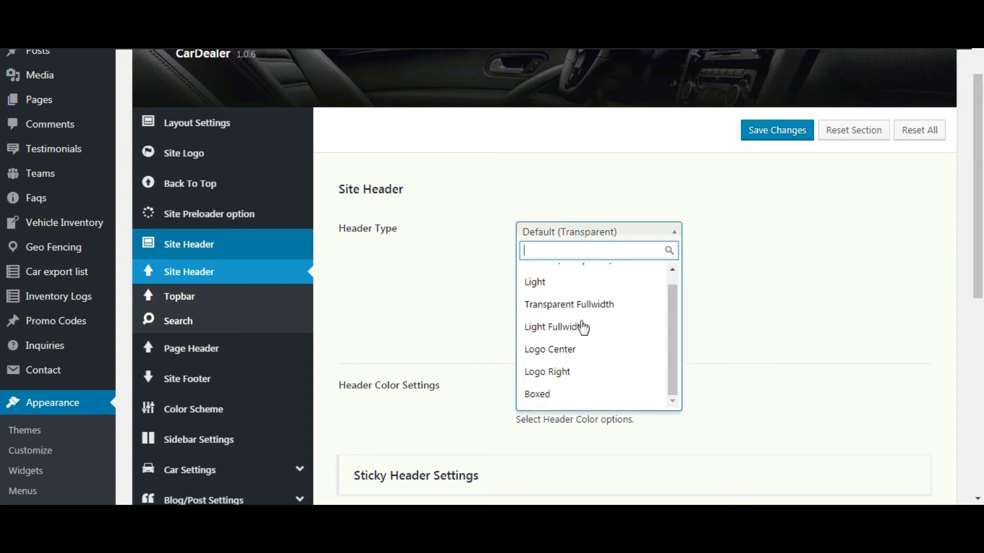
left_click(575, 372)
left_click(463, 304)
- Switch Header Color Settings to Custom and set the Top Bar Background Color to red #dd3333
scroll(464, 303, "down", 2)
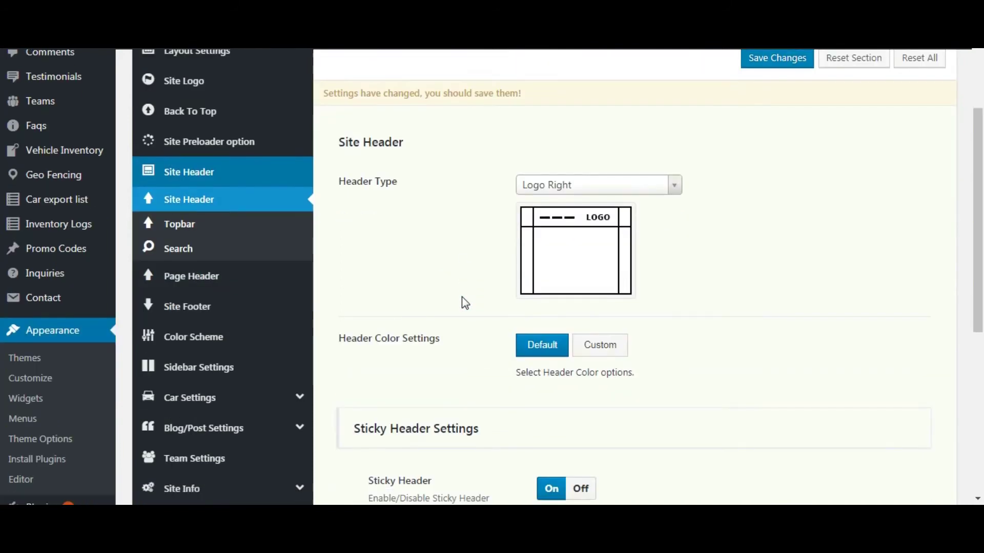
scroll(469, 287, "down", 3)
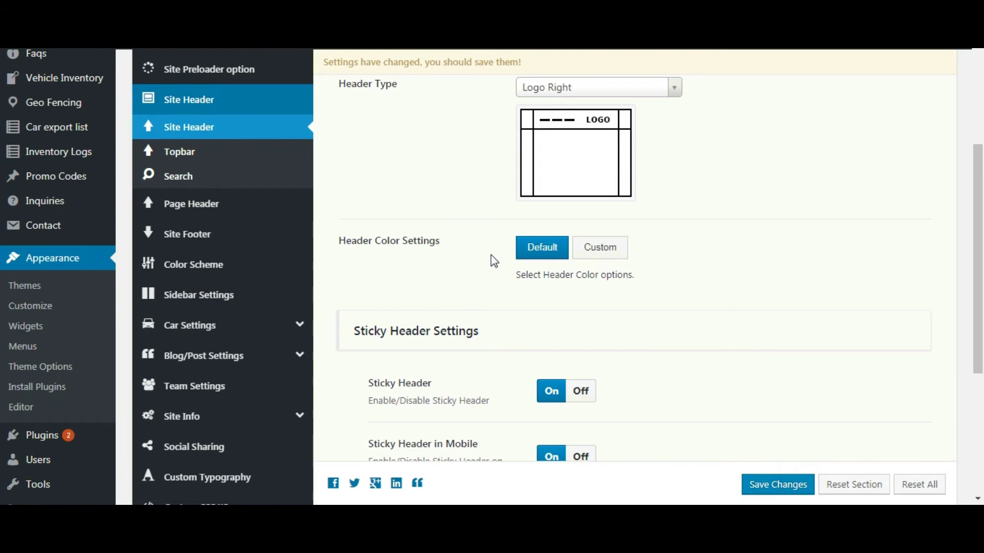
left_click(595, 259)
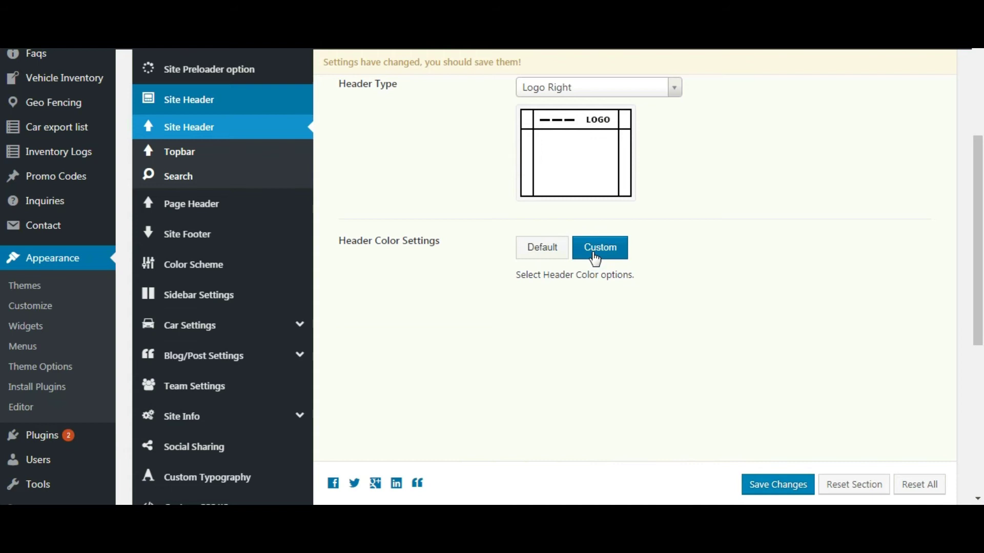
scroll(646, 251, "down", 3)
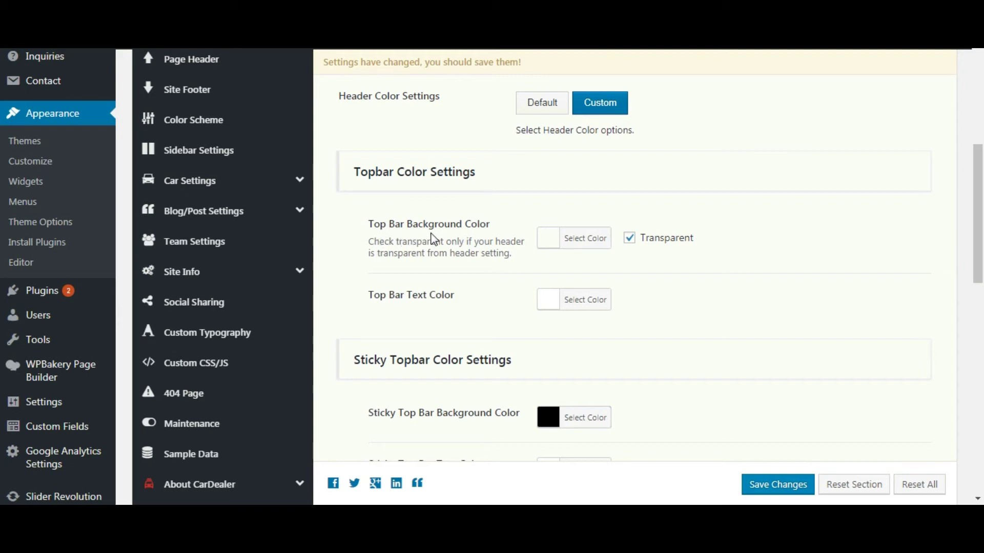
left_click(549, 241)
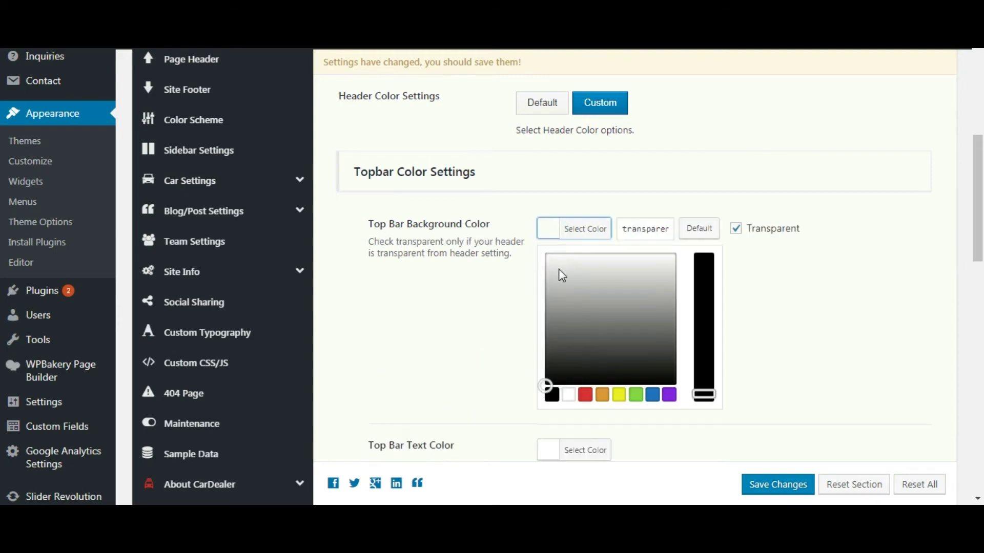
left_click(585, 394)
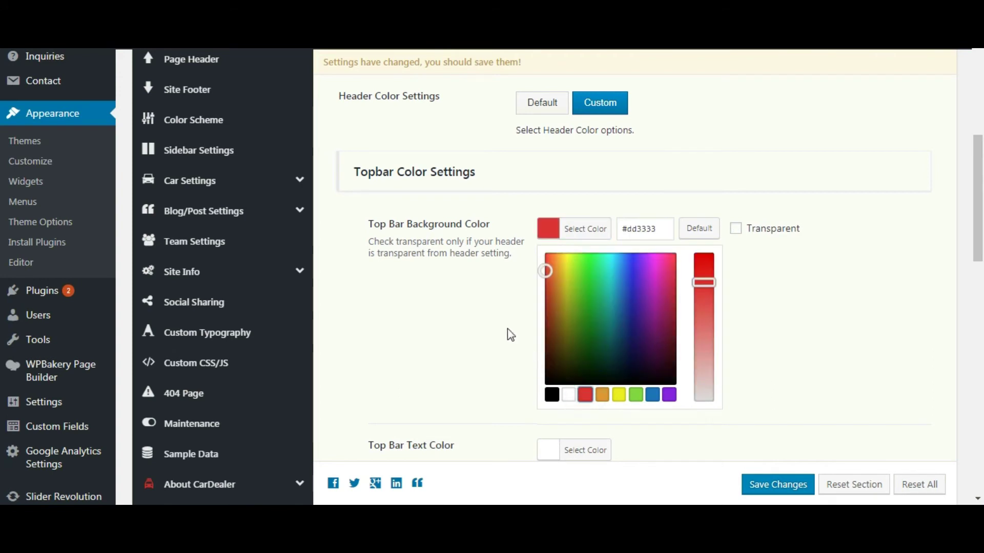
left_click(488, 290)
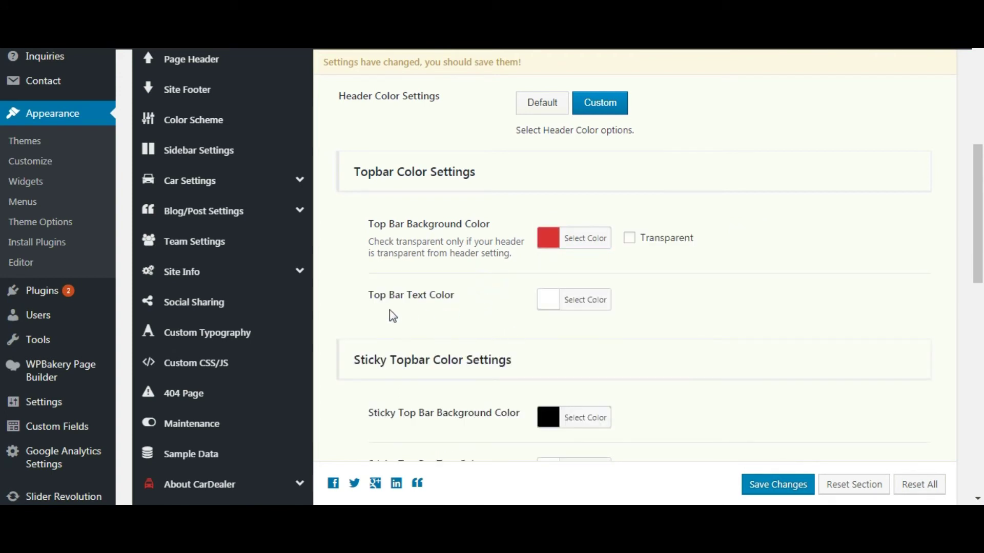
- Set the Top Bar Text Color to the orange preset swatch
left_click(550, 311)
scroll(517, 293, "down", 3)
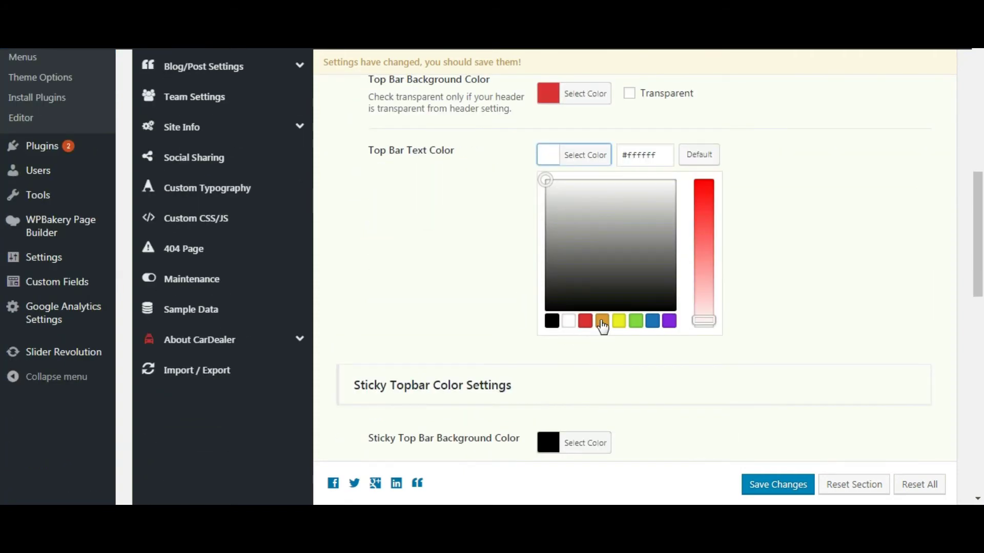
left_click(602, 321)
left_click(446, 246)
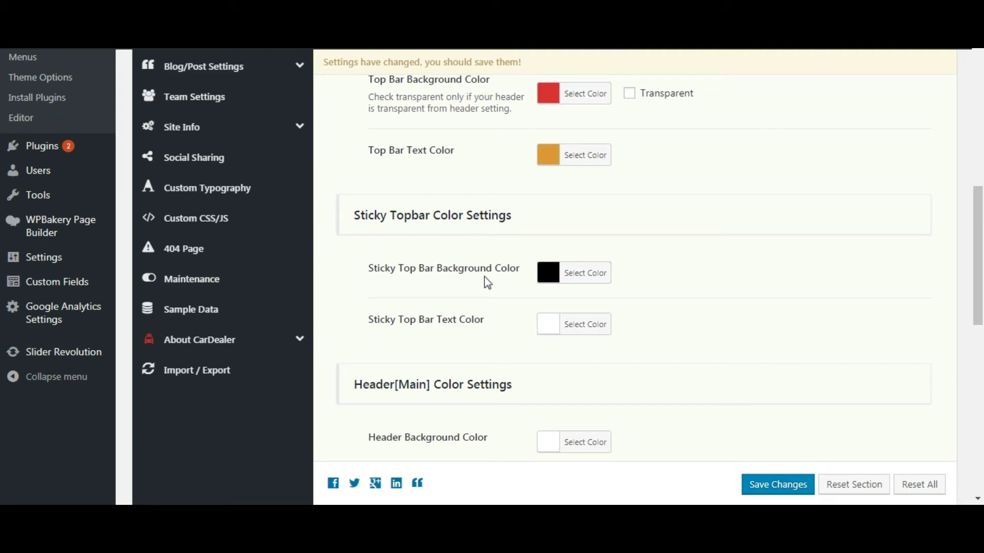
- Set the Sticky Top Bar Background Color to orange and the Sticky Top Bar Text Color to yellow #eeee22
left_click(548, 276)
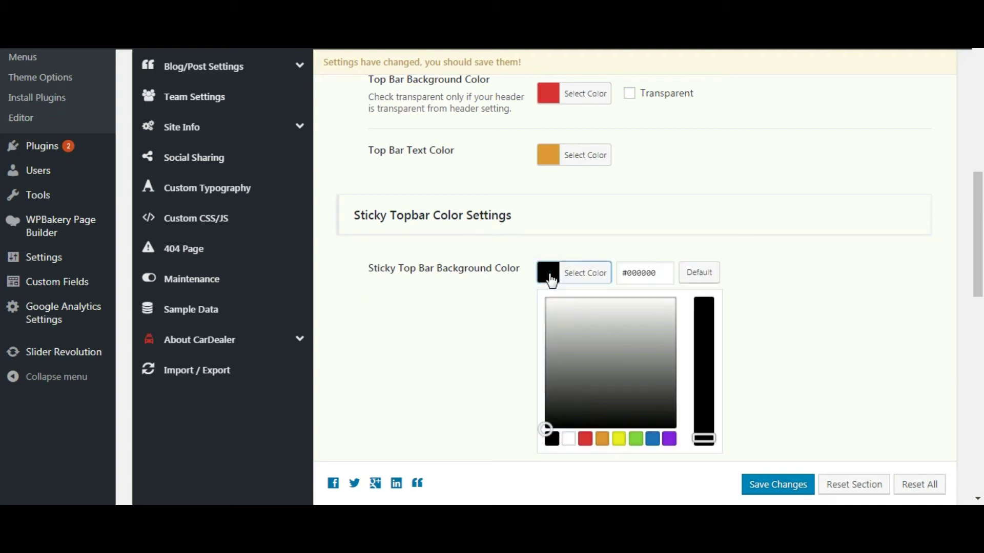
left_click(605, 440)
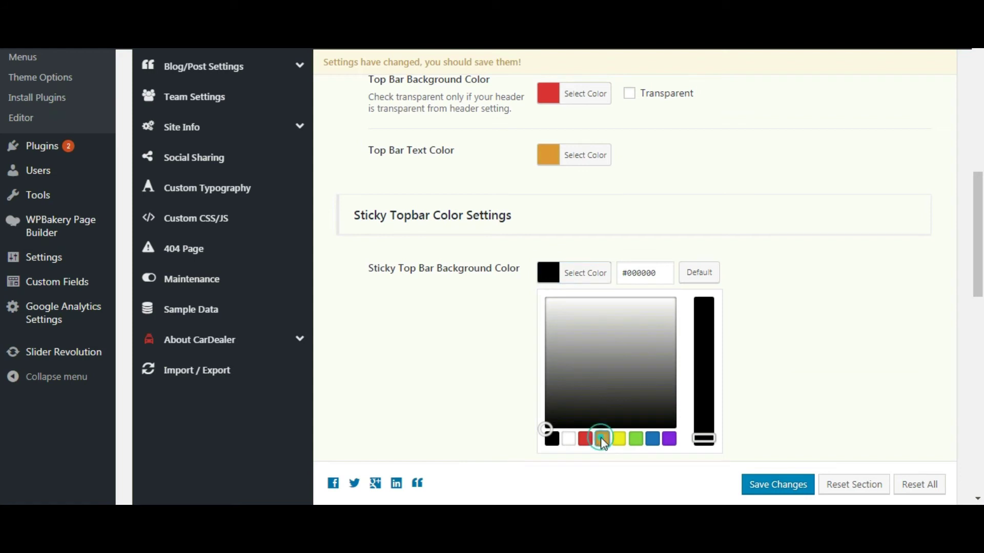
left_click(430, 322)
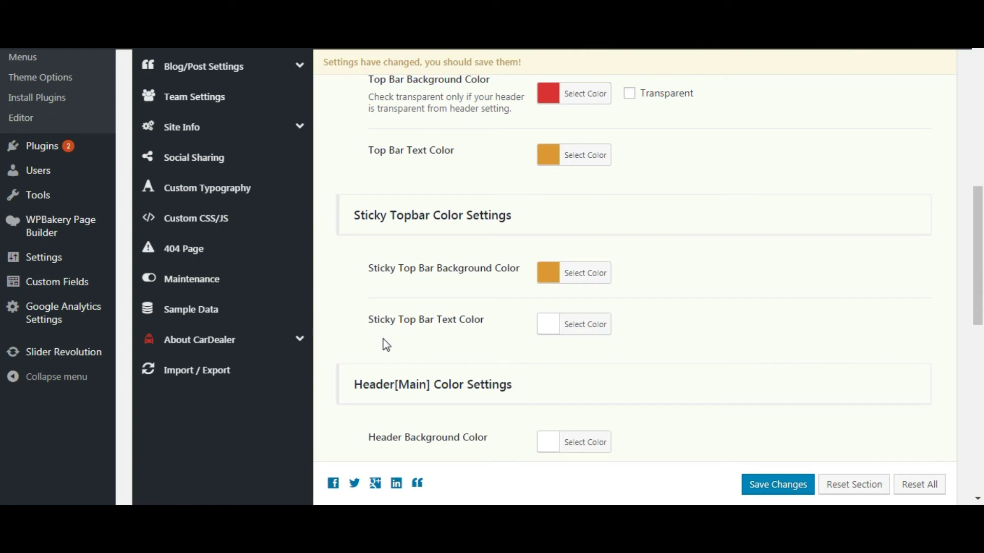
left_click(550, 324)
scroll(483, 338, "down", 3)
left_click(618, 345)
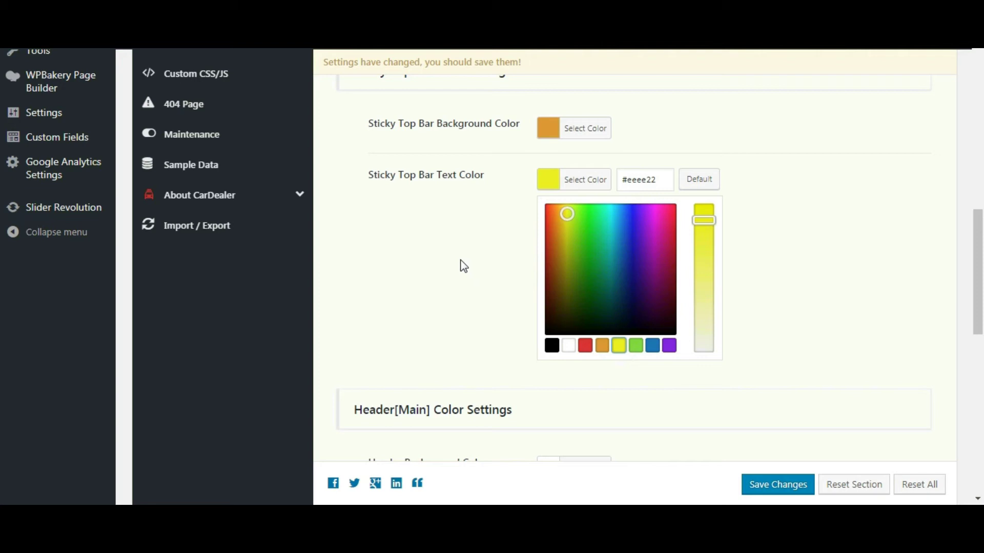
left_click(460, 260)
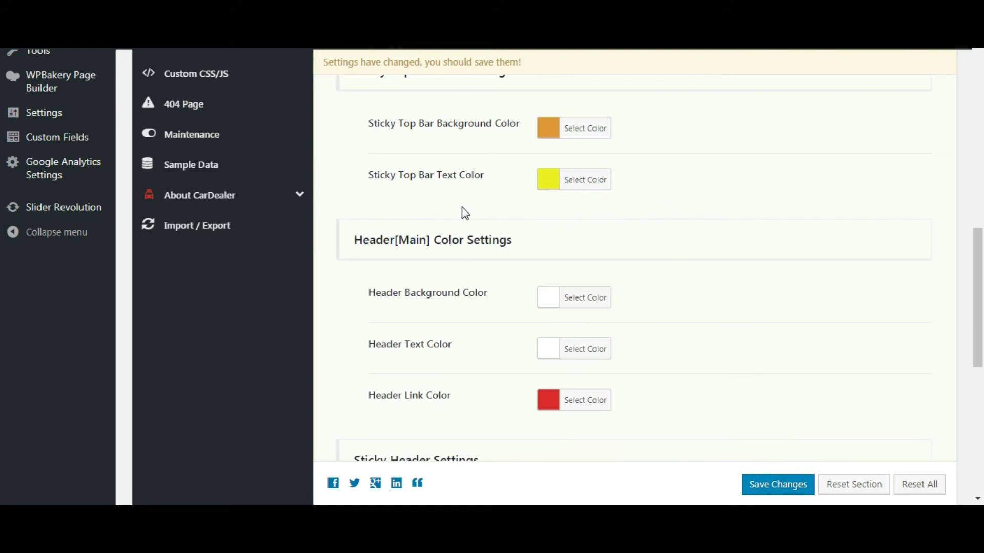
- Set the main header's Header Background Color to green and its Header Text Color to blue
scroll(464, 213, "down", 1)
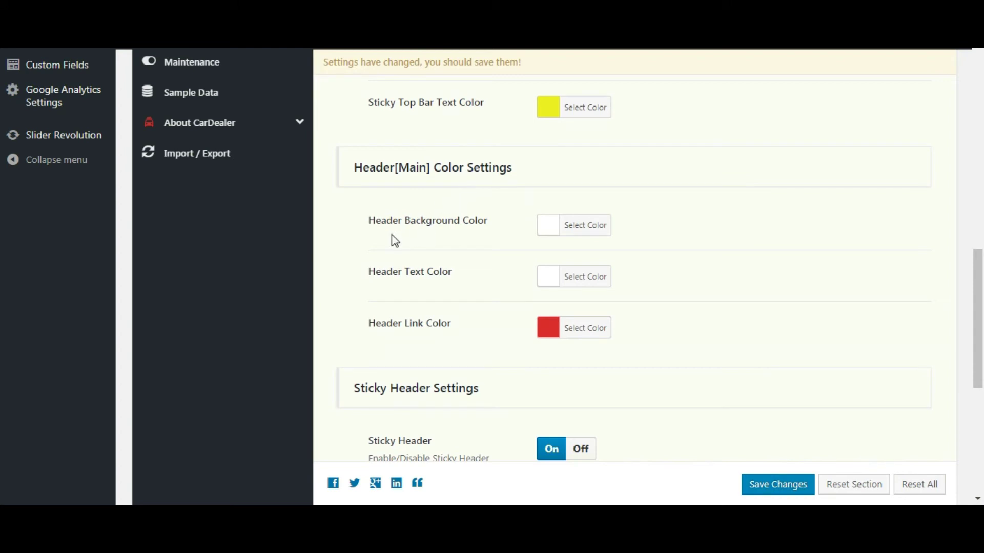
left_click(547, 230)
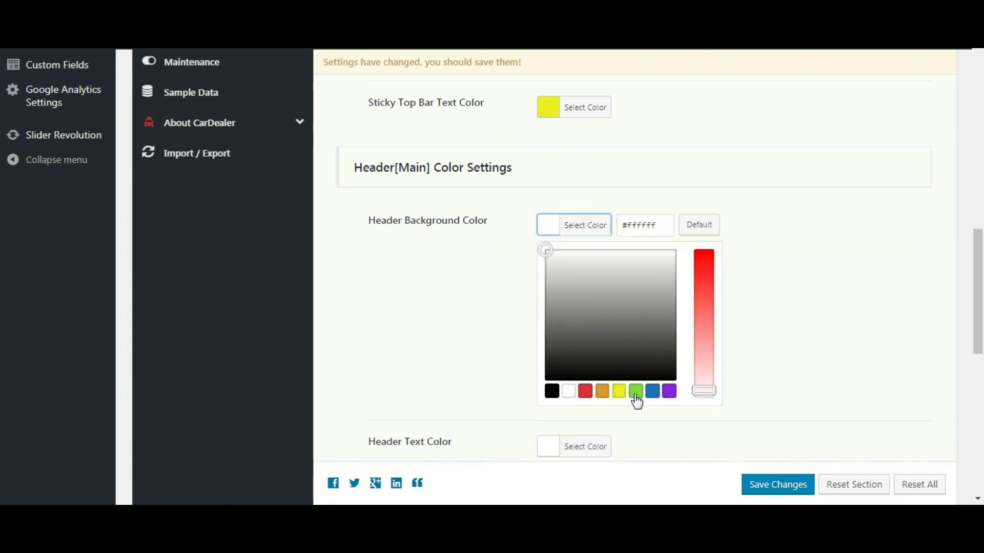
left_click(636, 392)
left_click(456, 259)
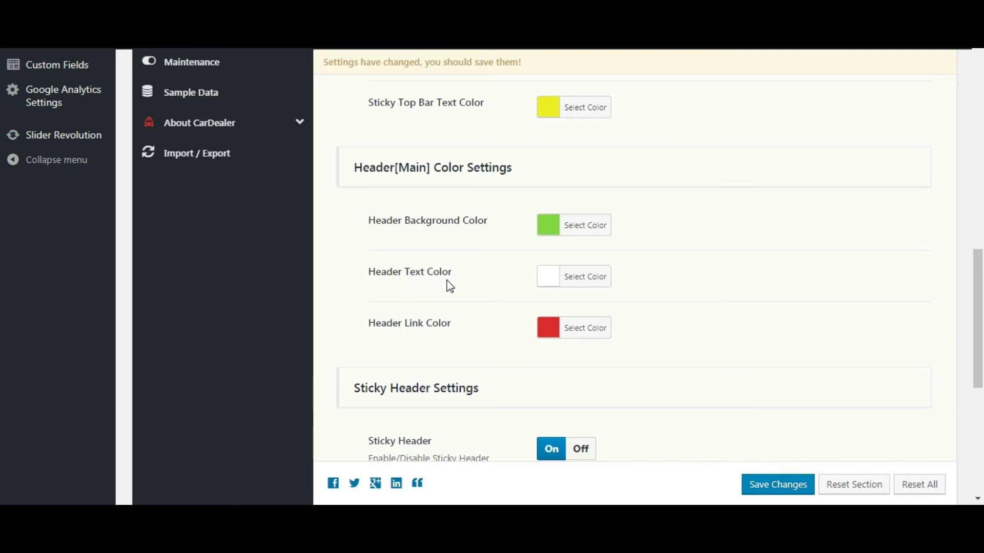
left_click(554, 292)
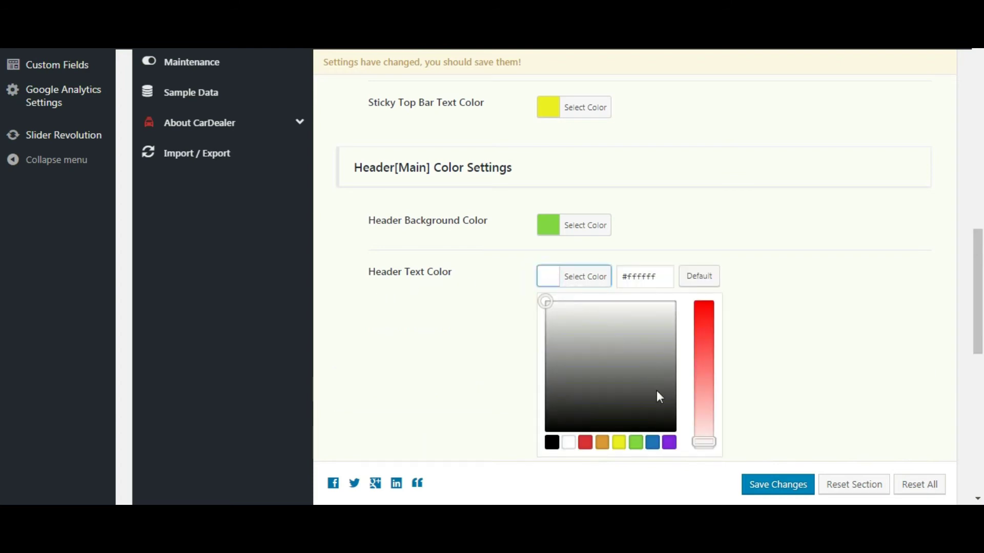
left_click(652, 442)
left_click(415, 326)
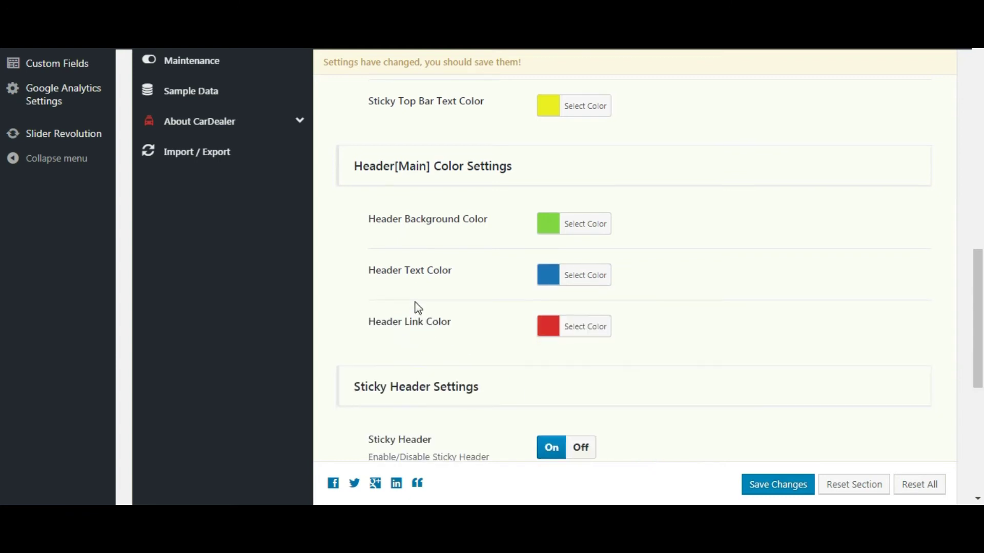
- Set the main header's Header Link Color to the purple preset swatch
scroll(395, 292, "down", 1)
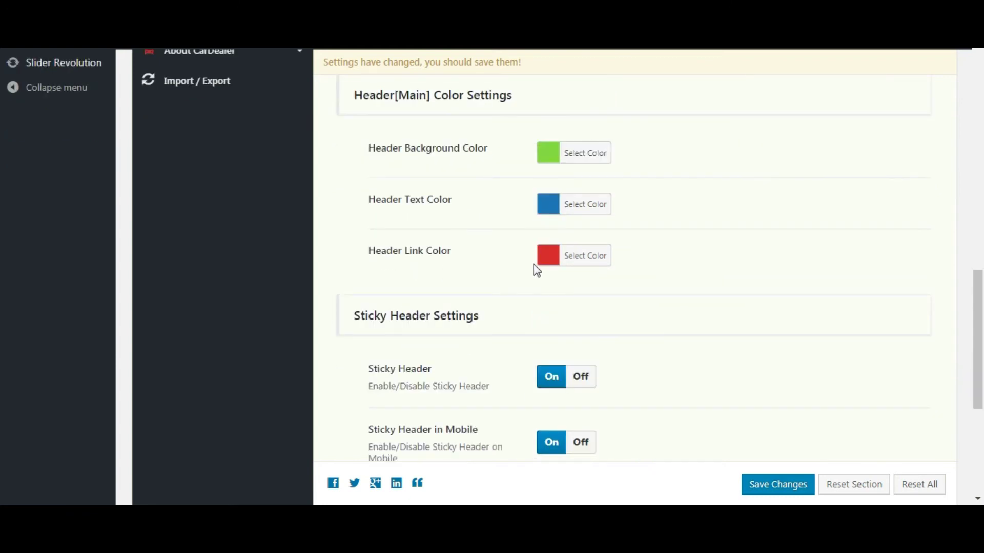
left_click(549, 259)
left_click(669, 422)
left_click(486, 295)
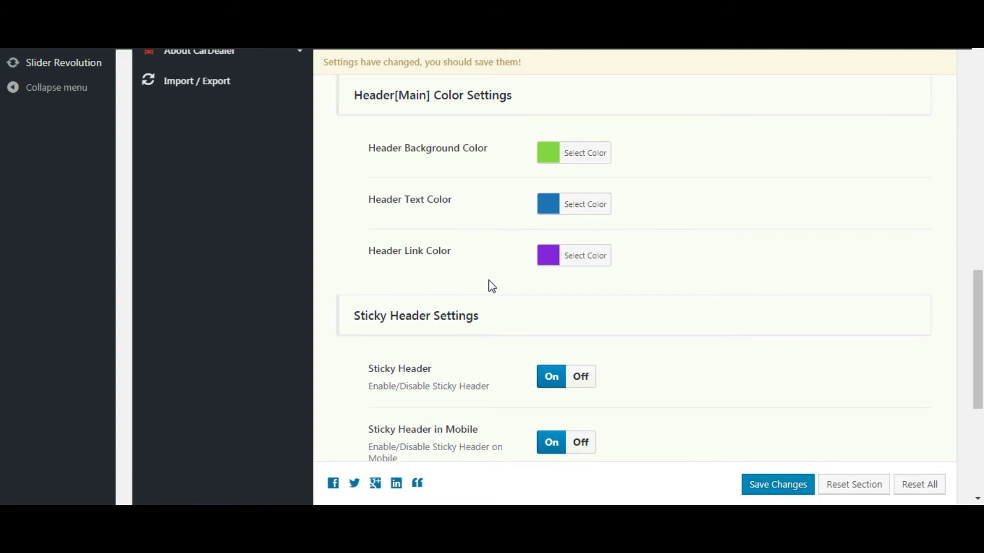
- Save the changed header type and custom header colors
scroll(563, 276, "up", 4)
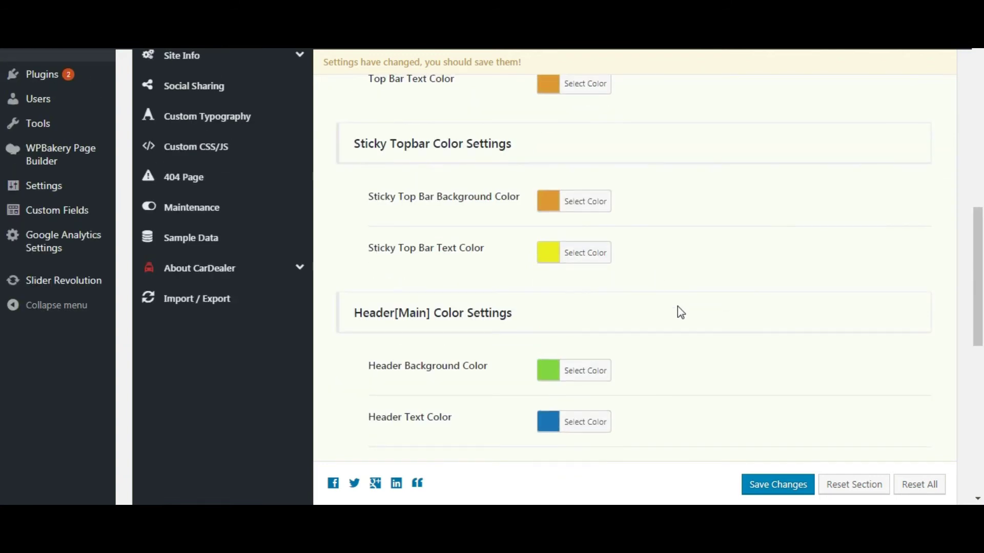
scroll(681, 313, "up", 4)
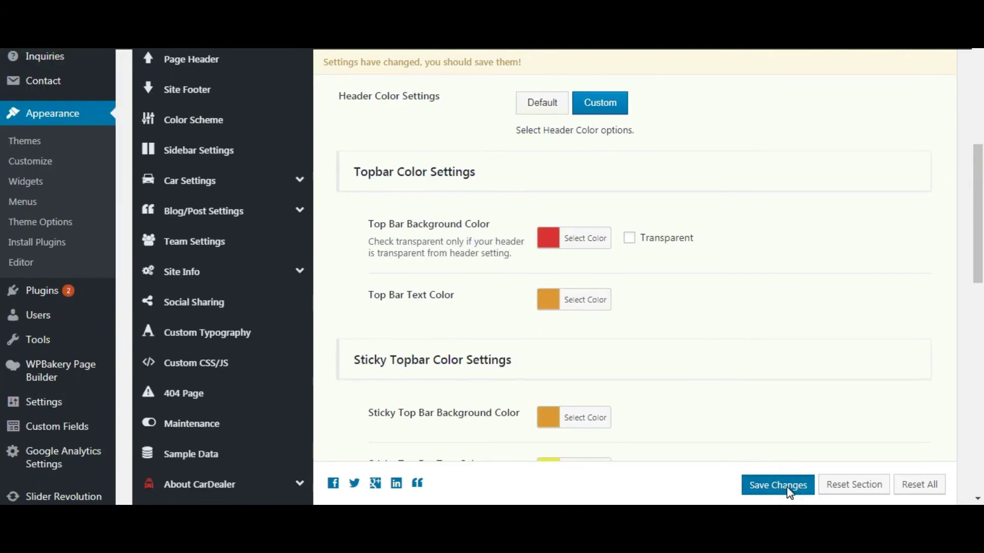
left_click(778, 485)
scroll(660, 310, "up", 4)
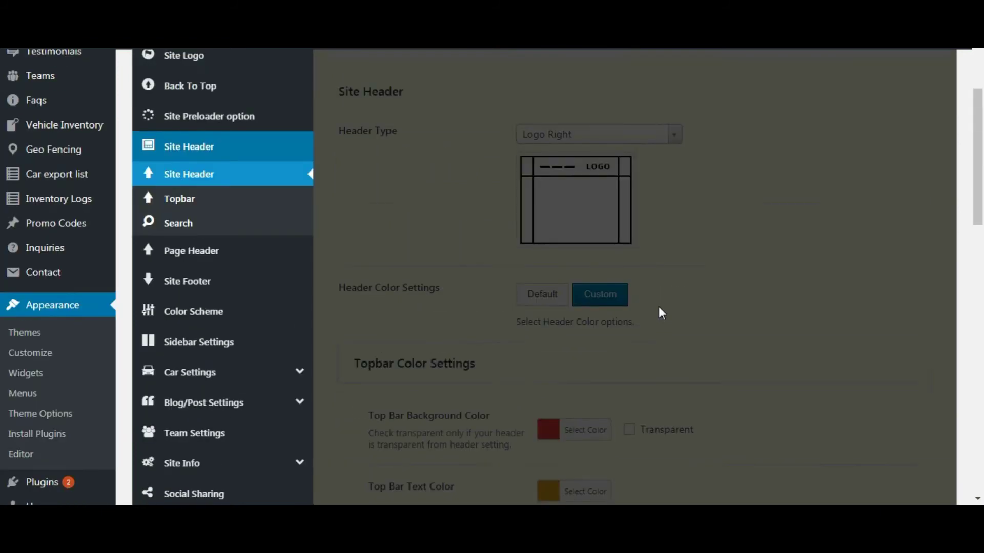
scroll(659, 307, "up", 3)
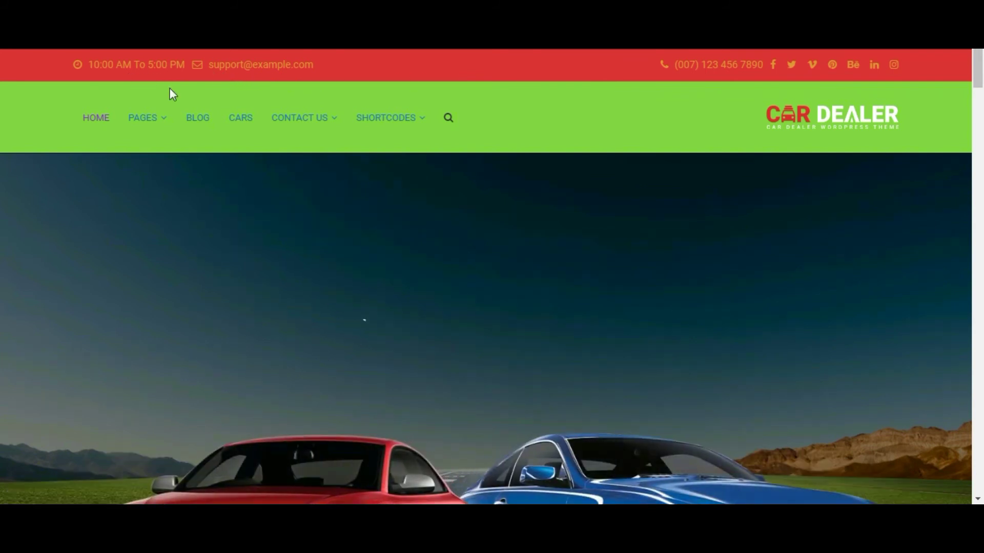
- Check the top bar, main header and sticky header colors on the home page
scroll(406, 230, "down", 5)
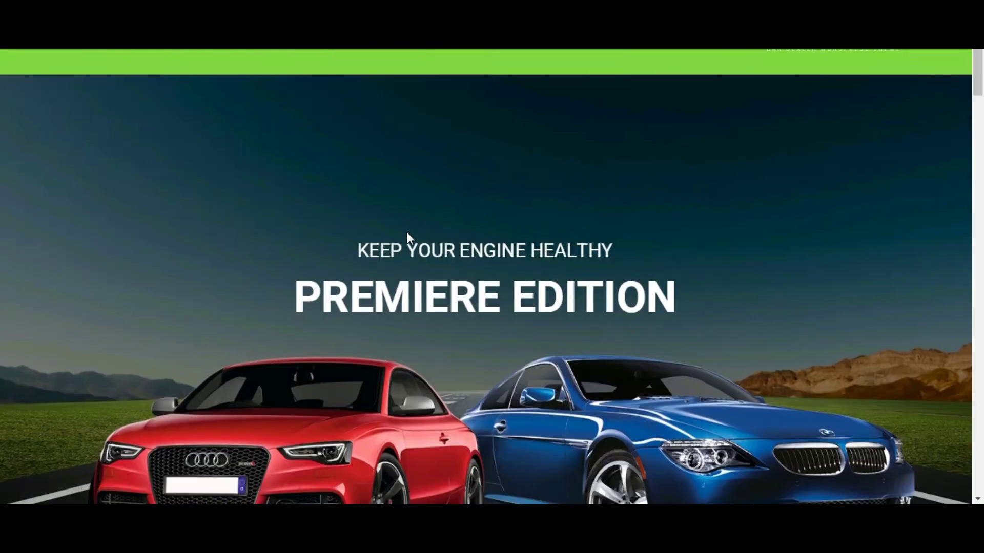
scroll(408, 232, "down", 3)
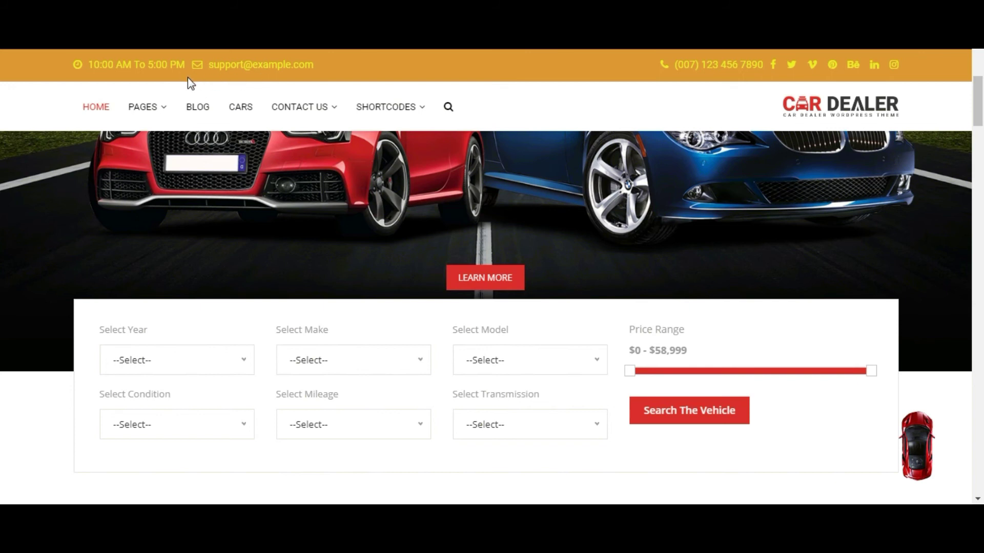
scroll(469, 170, "up", 2)
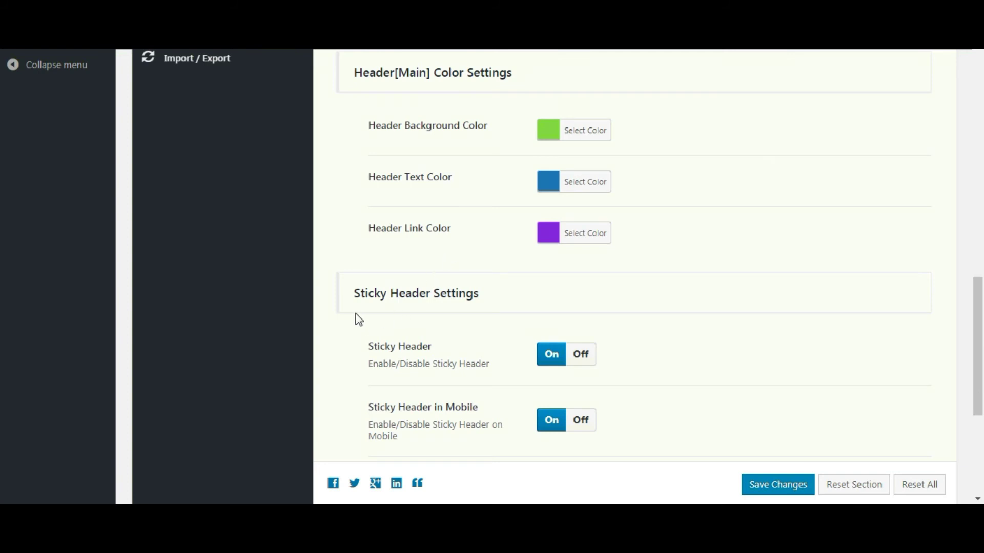
- Switch the Sticky Header option off in the Sticky Header Settings
scroll(461, 312, "down", 2)
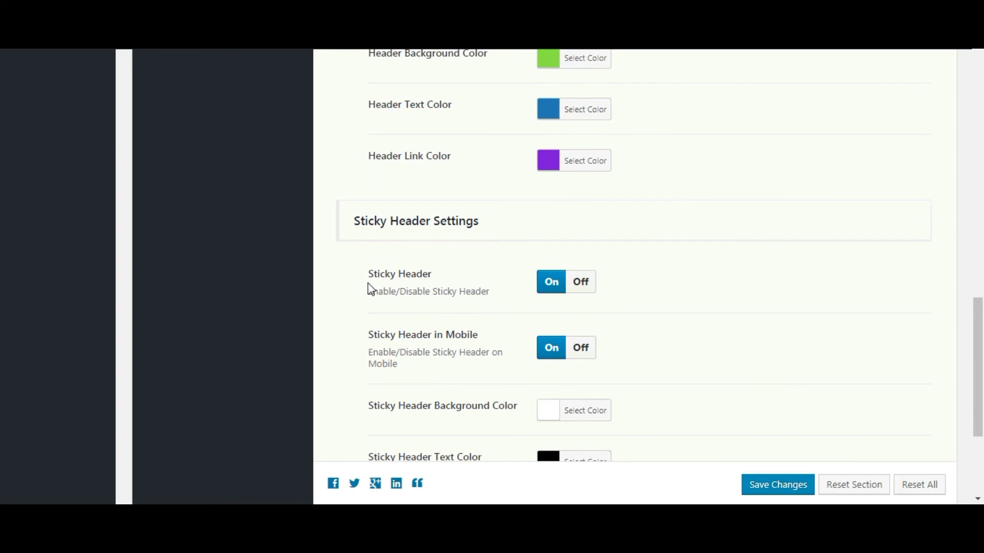
left_click(580, 286)
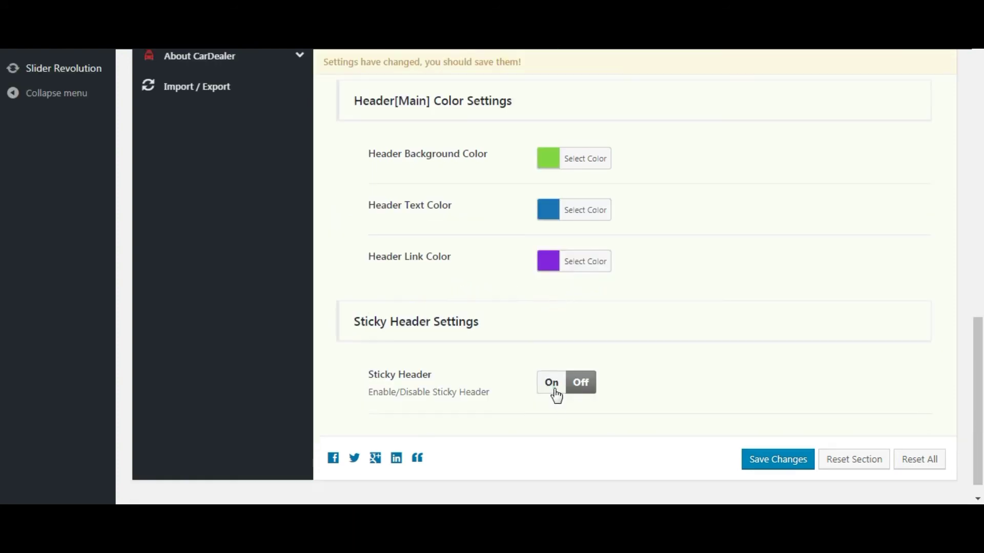
- Switch the Sticky Header option back on and set the Sticky Header Background Color to the green preset swatch #81d742
left_click(555, 391)
scroll(493, 332, "down", 4)
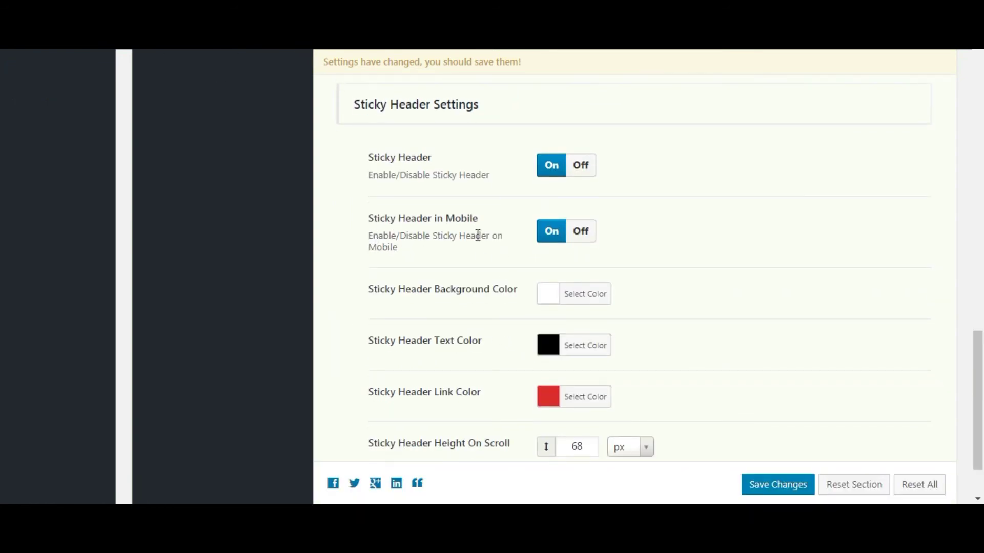
scroll(495, 267, "down", 2)
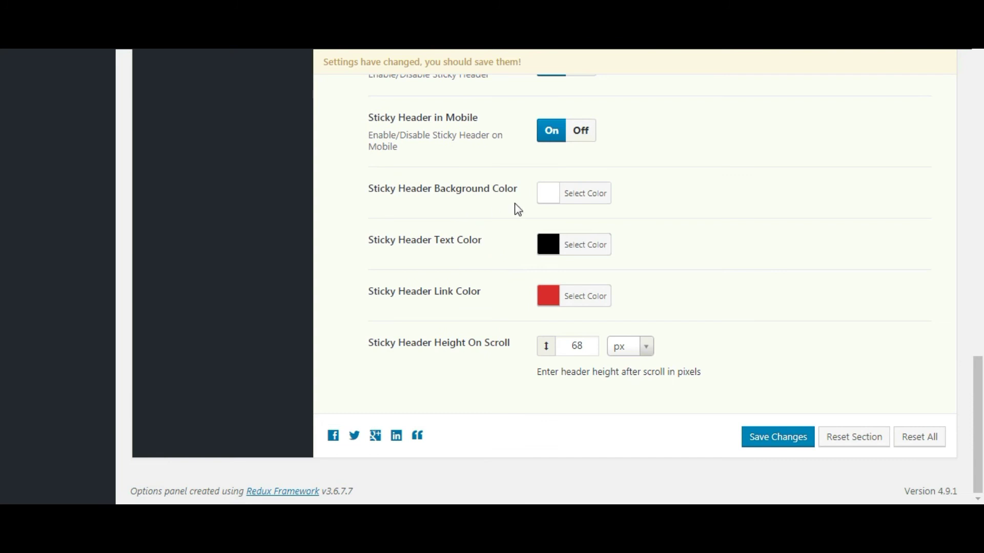
left_click(548, 200)
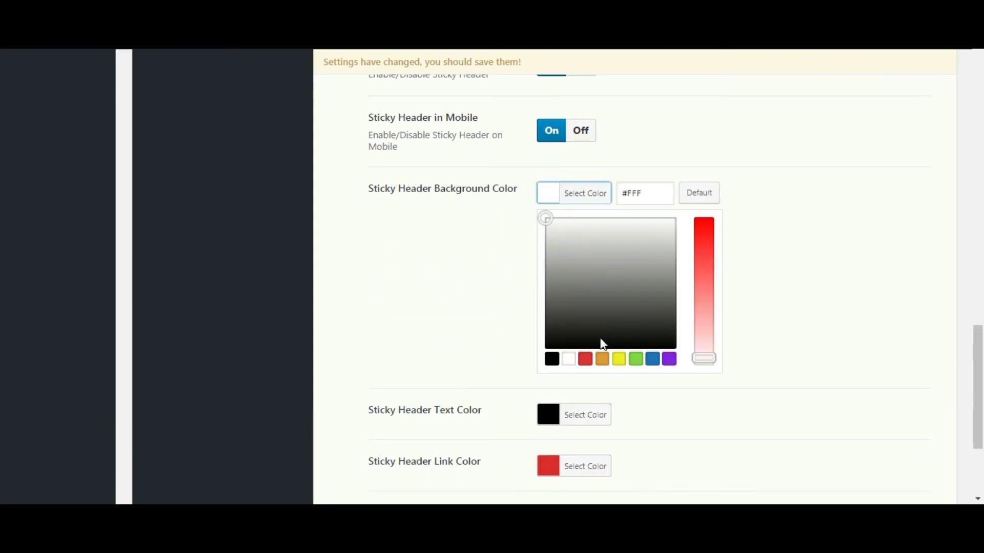
left_click(635, 359)
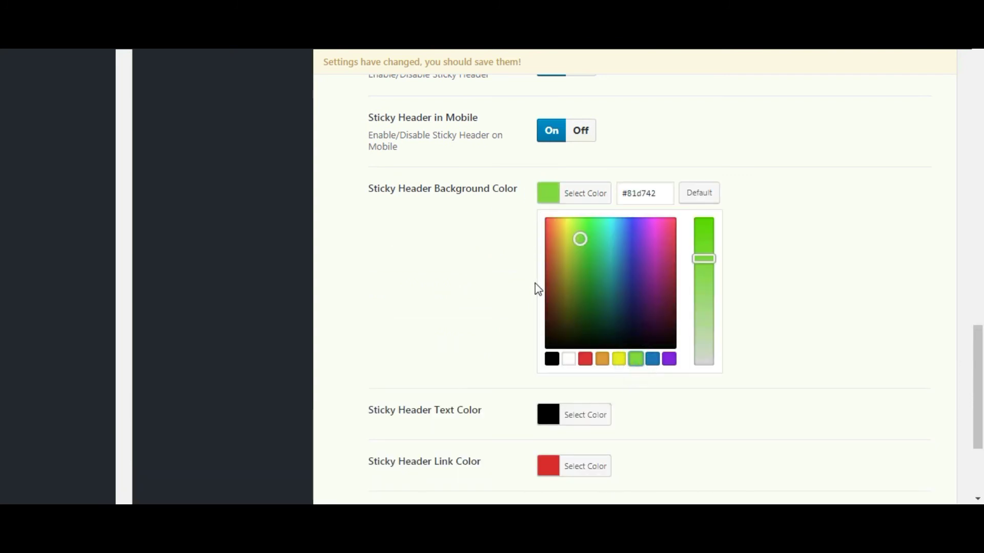
left_click(502, 253)
- Set the Sticky Header Text Color to the blue preset swatch and the Sticky Header Link Color to the purple one
left_click(547, 244)
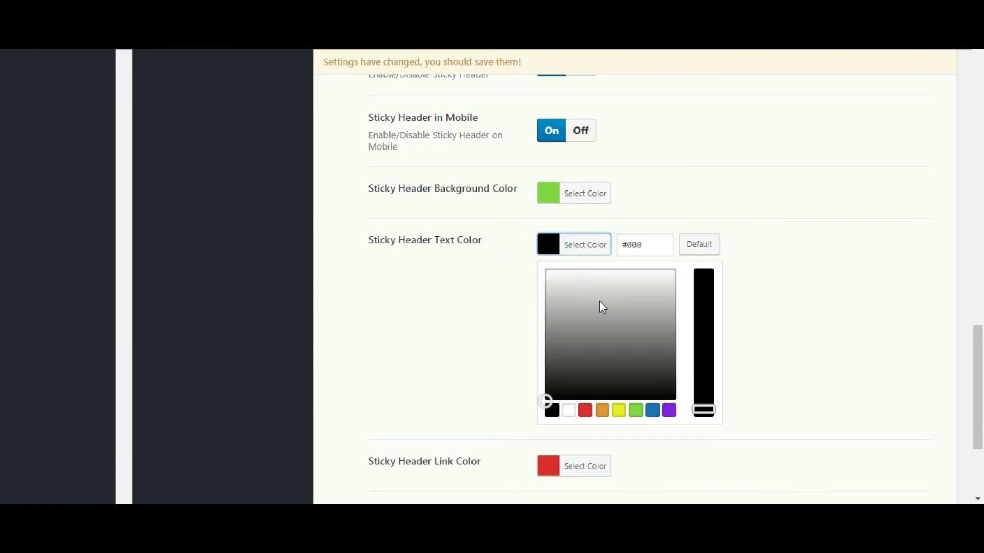
left_click(652, 412)
left_click(498, 302)
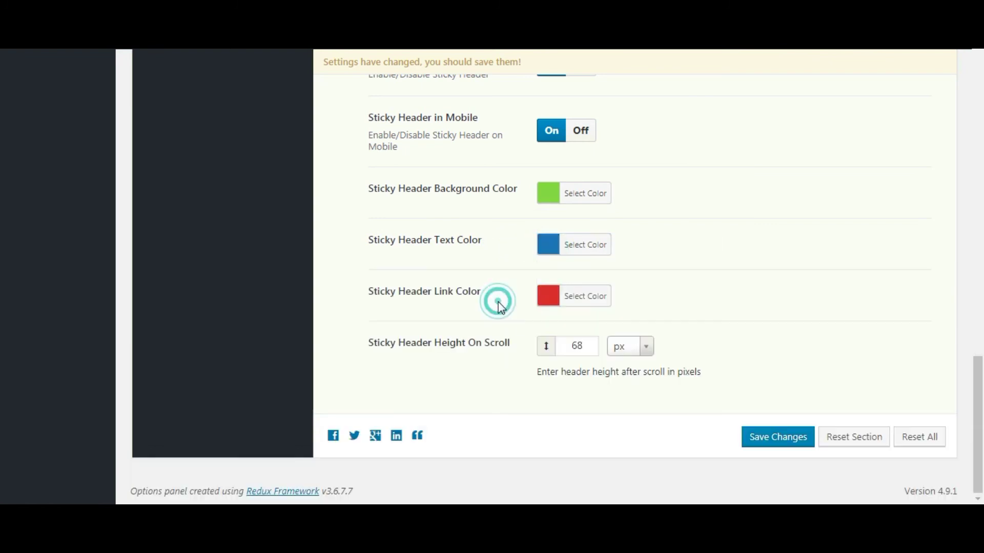
left_click(553, 302)
left_click(669, 462)
left_click(502, 342)
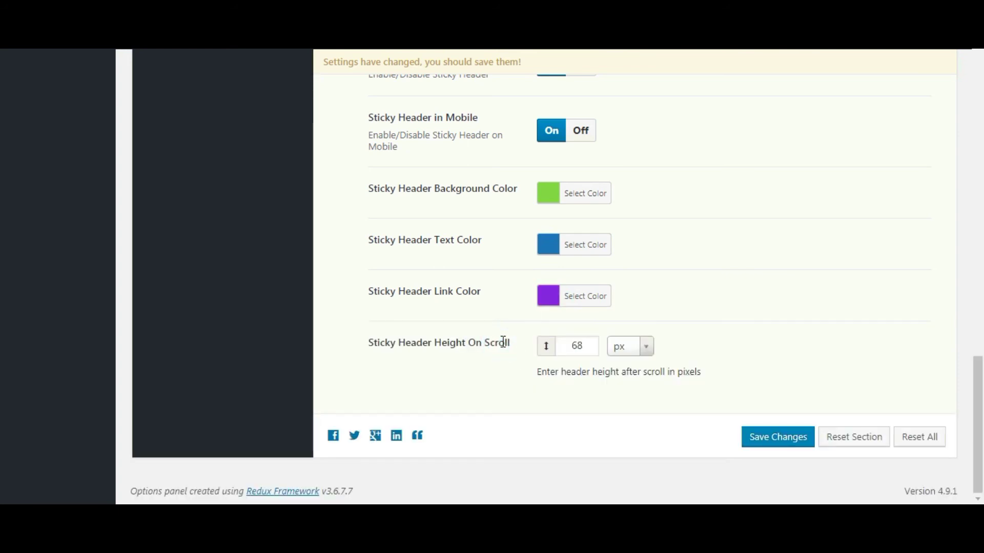
- Set the Sticky Header Height On Scroll to 100 px and save the header settings
left_click(579, 346)
key("BackSpace")
key("BackSpace")
type("100")
left_click(592, 405)
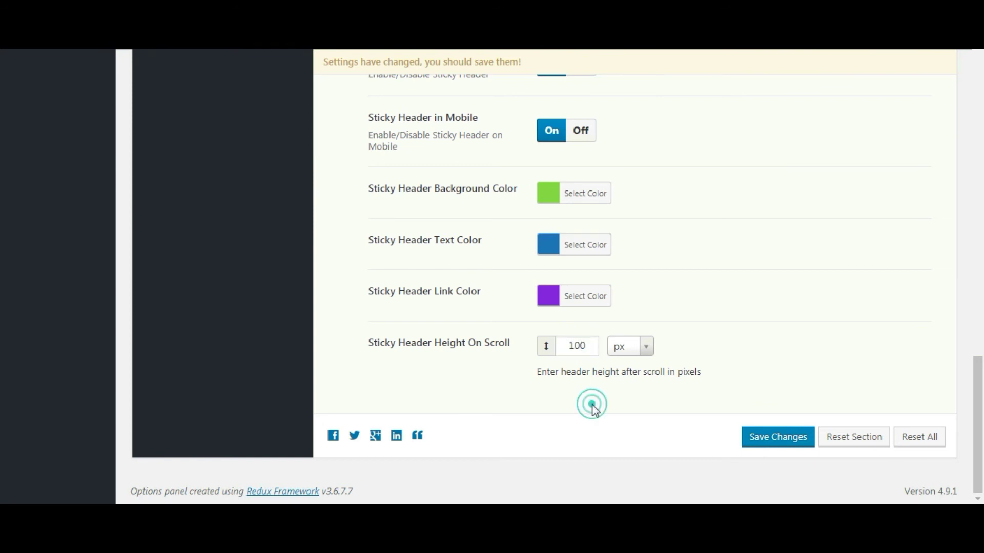
left_click(773, 439)
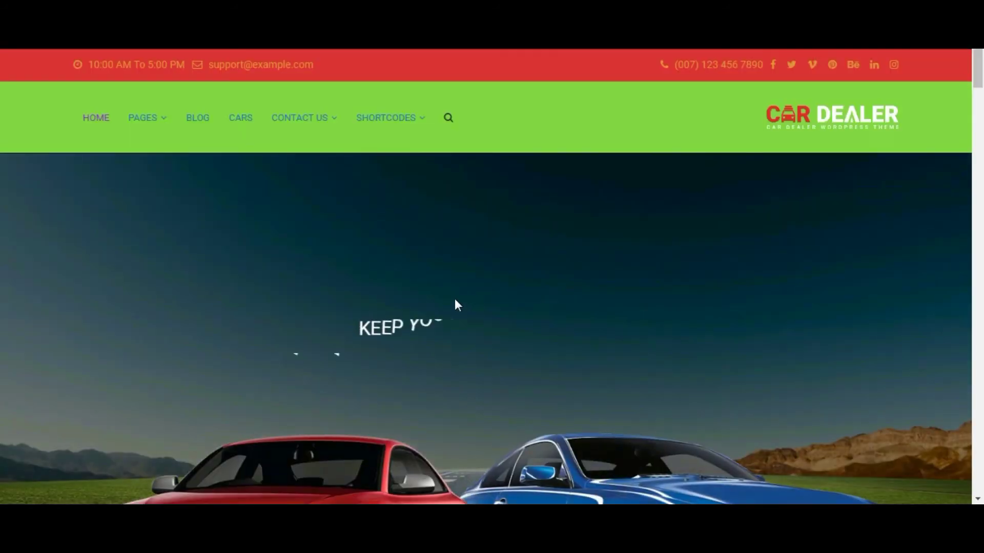
- Check the sticky header's colors and height on the home page while scrolled down
scroll(351, 254, "down", 5)
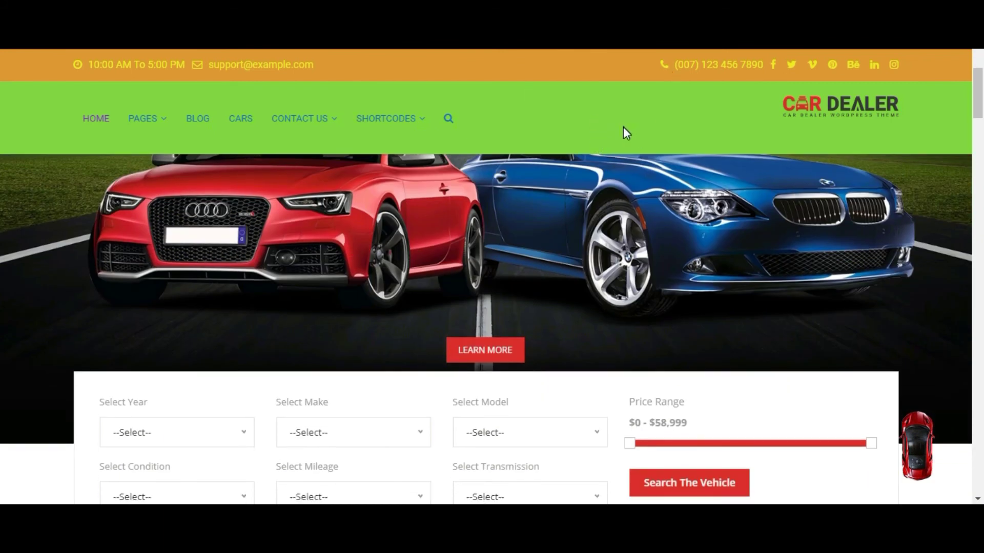
mouse_move(403, 138)
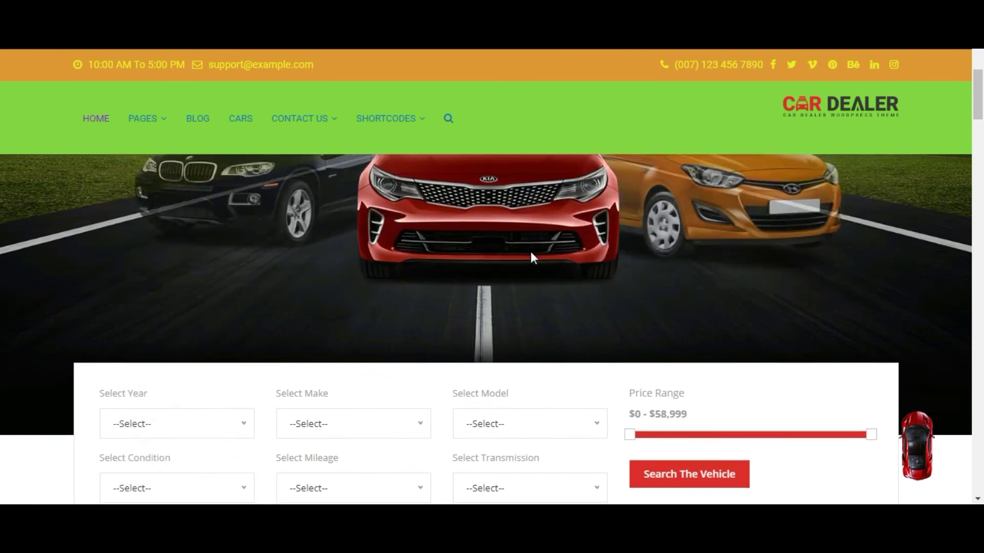
scroll(530, 251, "down", 3)
scroll(531, 249, "up", 4)
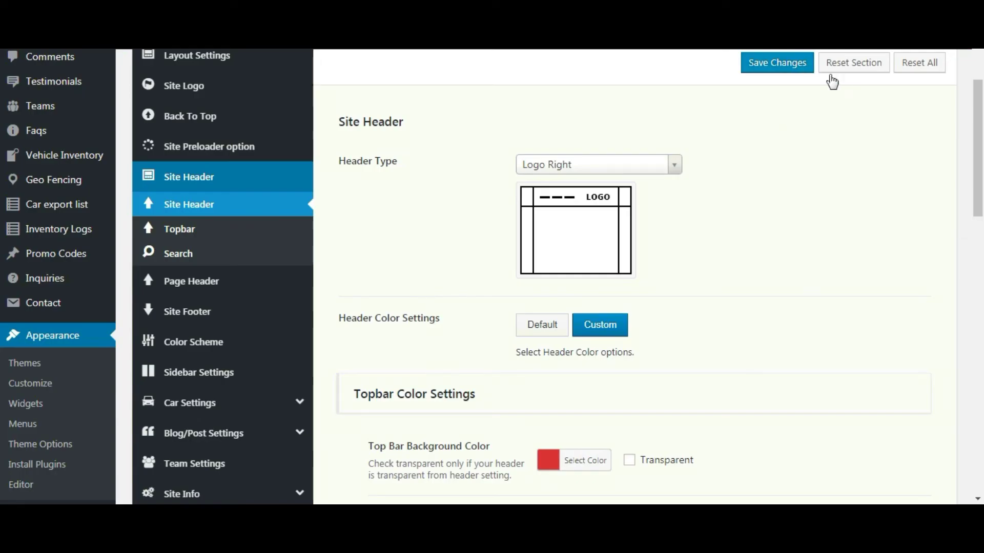
- Reset the Site Header section to its default values and save the settings
left_click(845, 67)
left_click(569, 88)
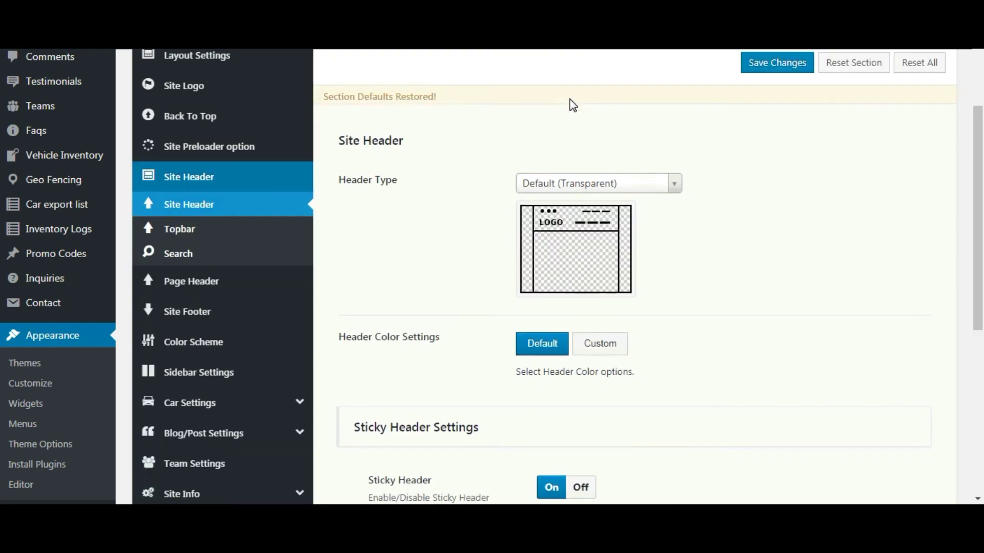
left_click(758, 68)
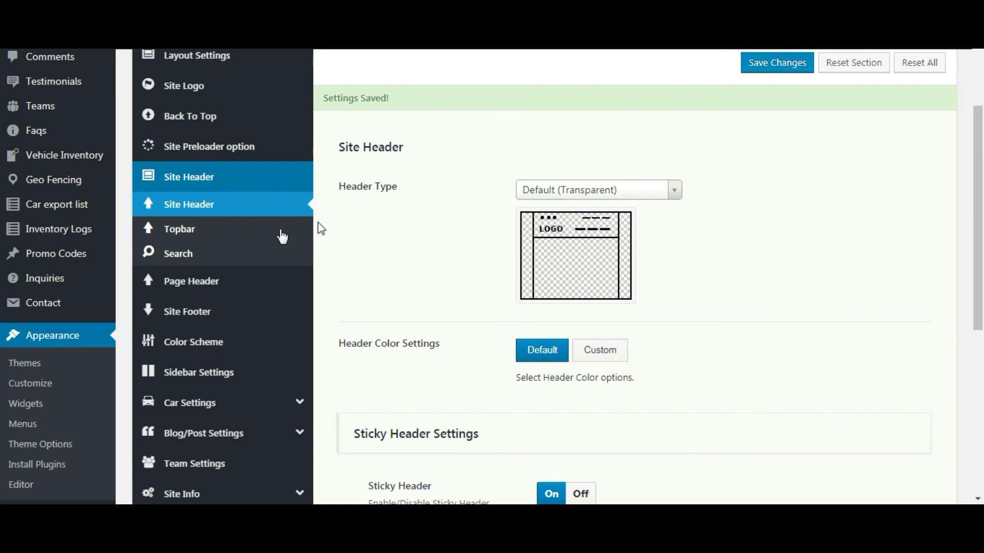
- Open the Topbar settings, set Top Bar to Hide and return it to Show
left_click(183, 238)
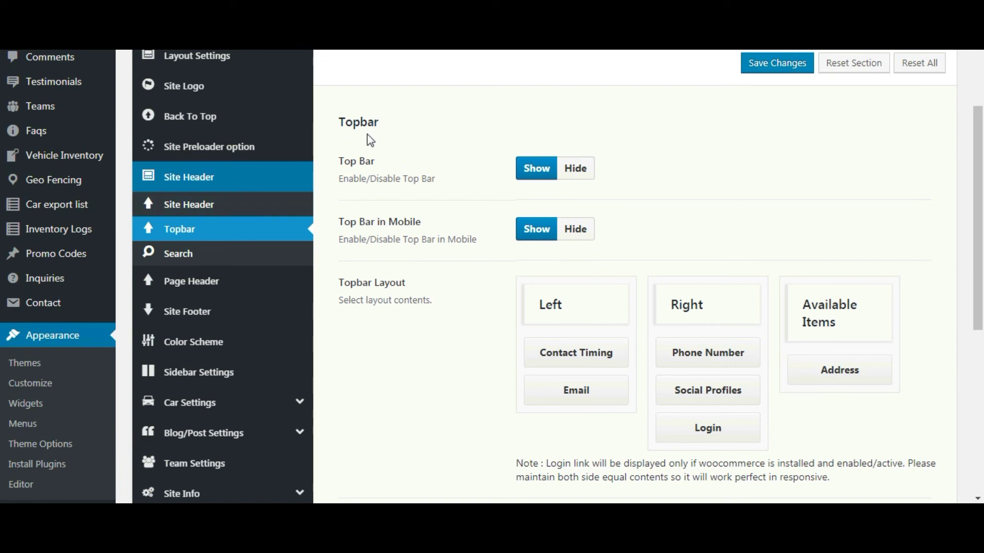
scroll(430, 162, "down", 2)
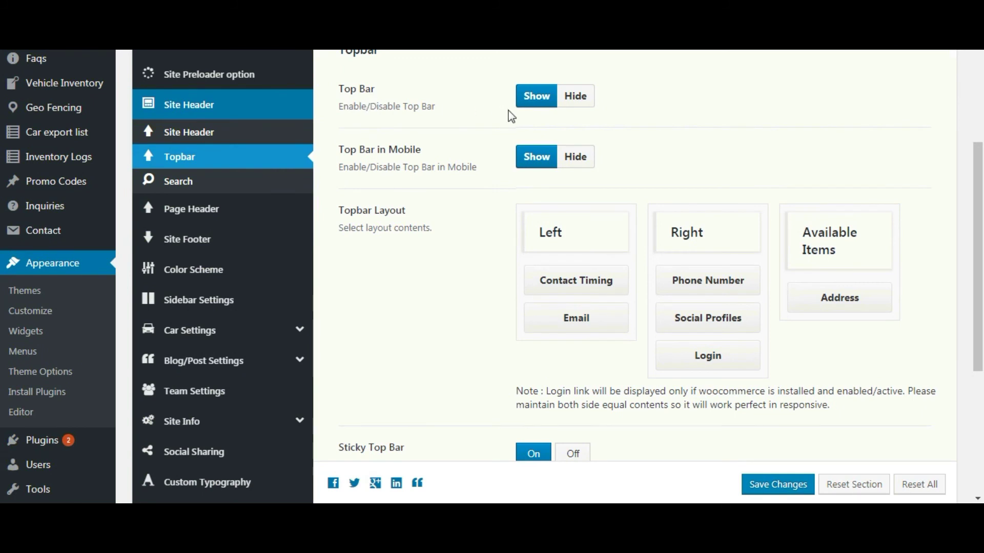
left_click(581, 106)
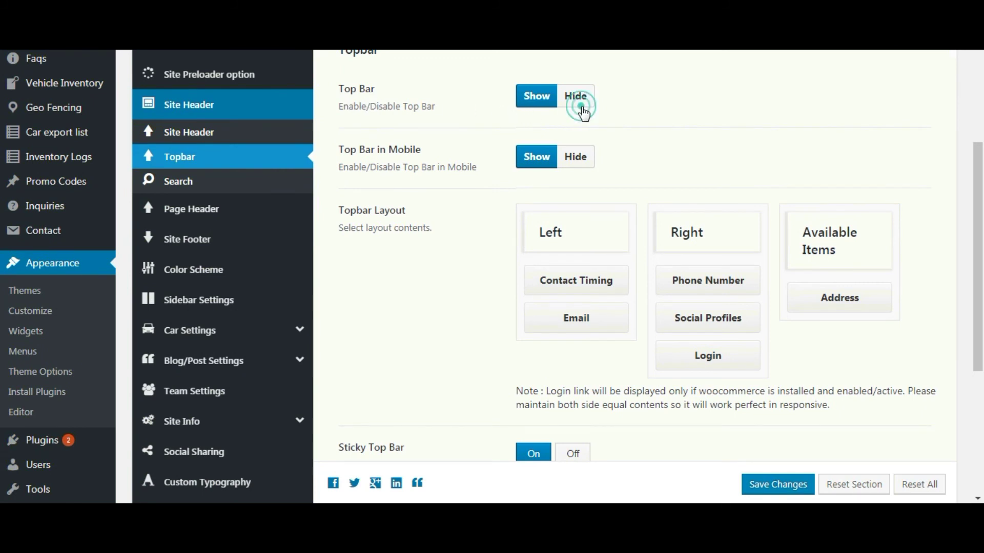
left_click(547, 103)
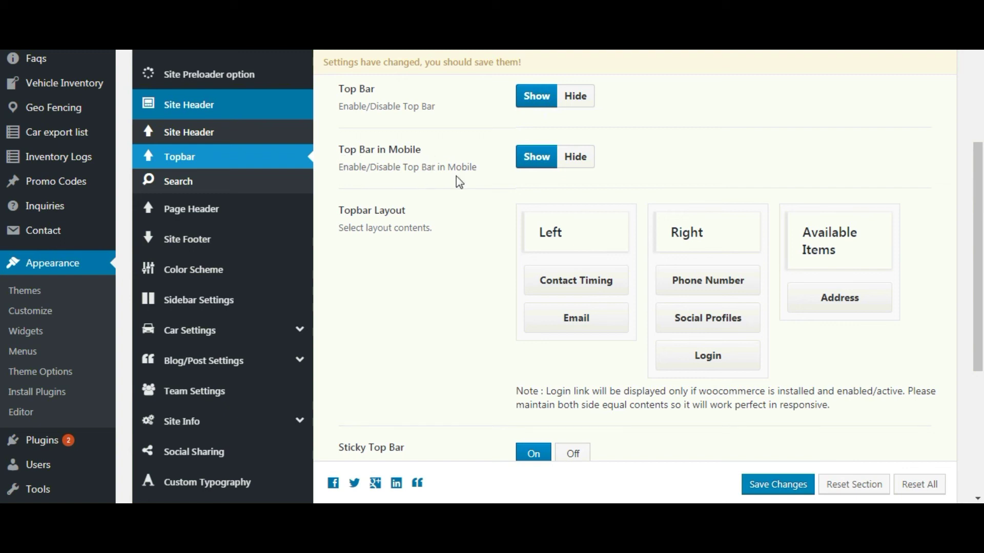
- Rearrange the Topbar Layout: Phone Number above Contact Timing in Left, Social Profiles above Email in Right, and Login among the Available Items
scroll(461, 186, "down", 1)
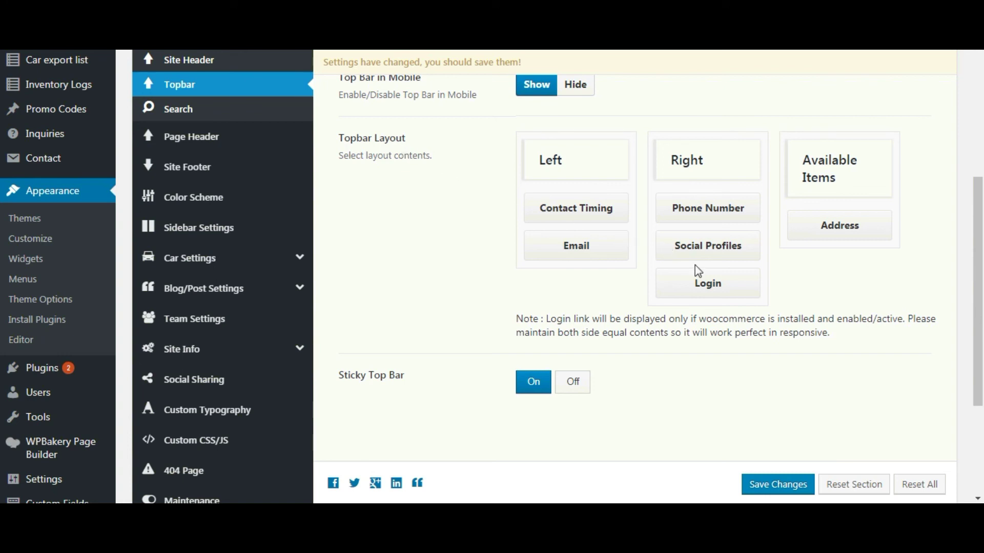
left_click_drag(703, 210, 574, 201)
left_click_drag(679, 252, 820, 221)
left_click_drag(569, 284, 702, 246)
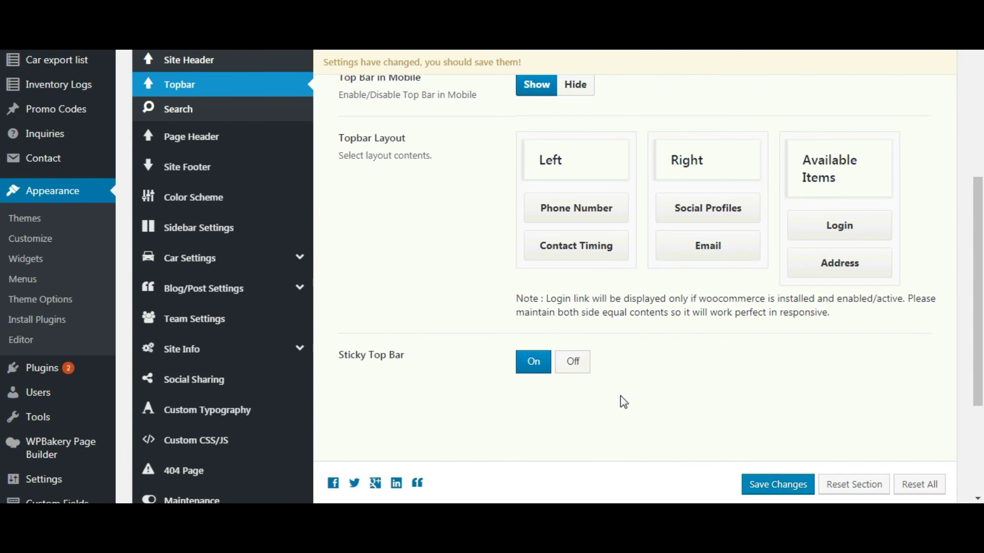
- Turn the Sticky Top Bar option off and save the Topbar settings
left_click(583, 374)
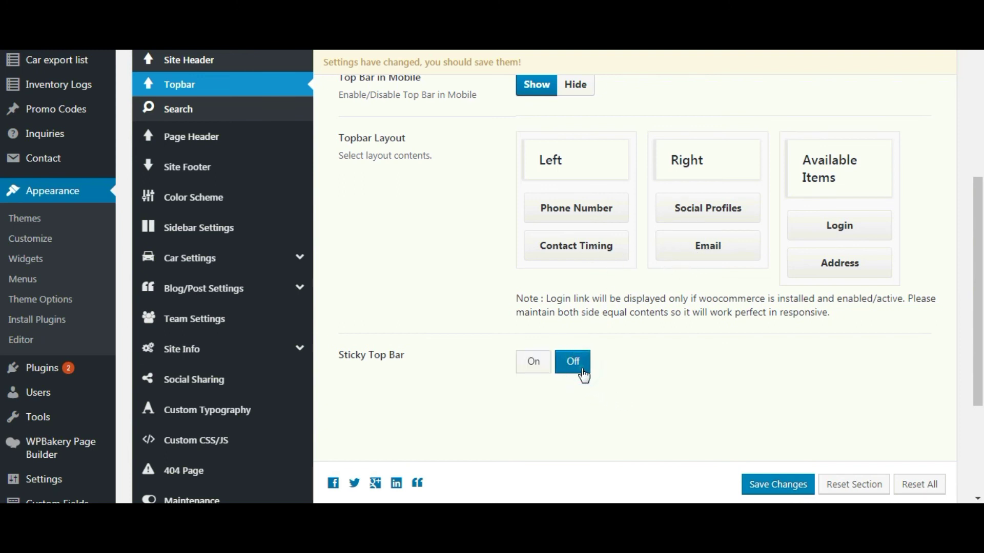
left_click(768, 486)
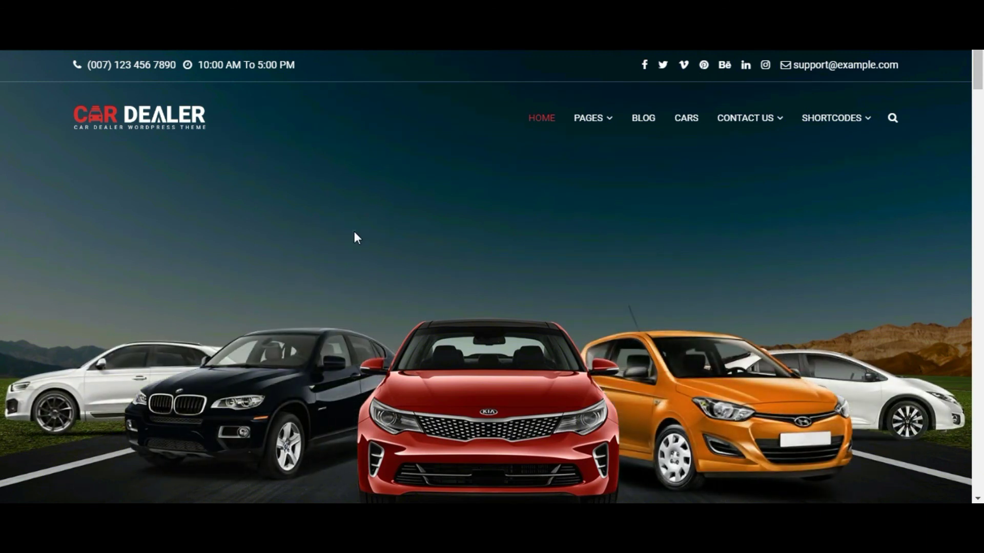
- Check the rearranged top bar on the home page and its behavior when the page is scrolled
scroll(354, 232, "down", 2)
scroll(354, 238, "down", 7)
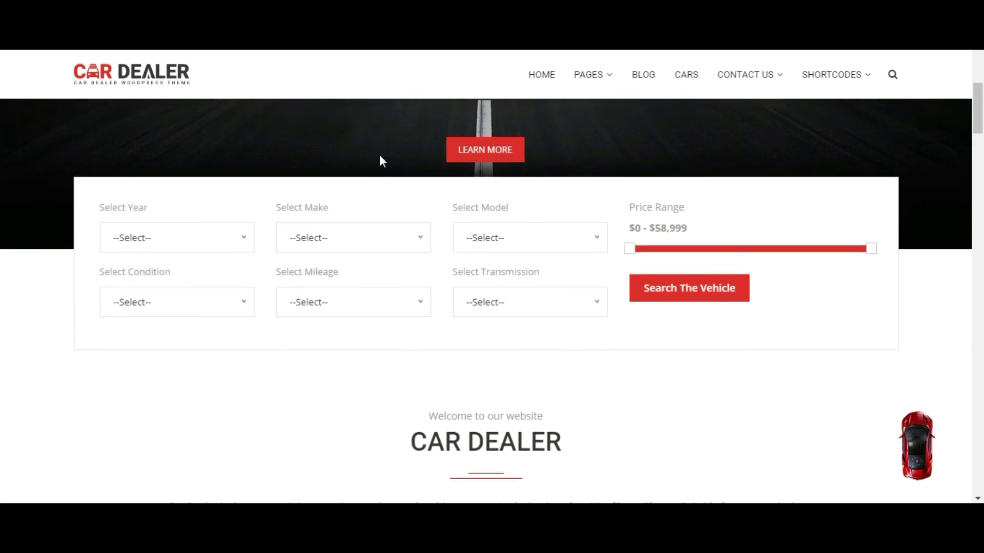
scroll(380, 155, "up", 9)
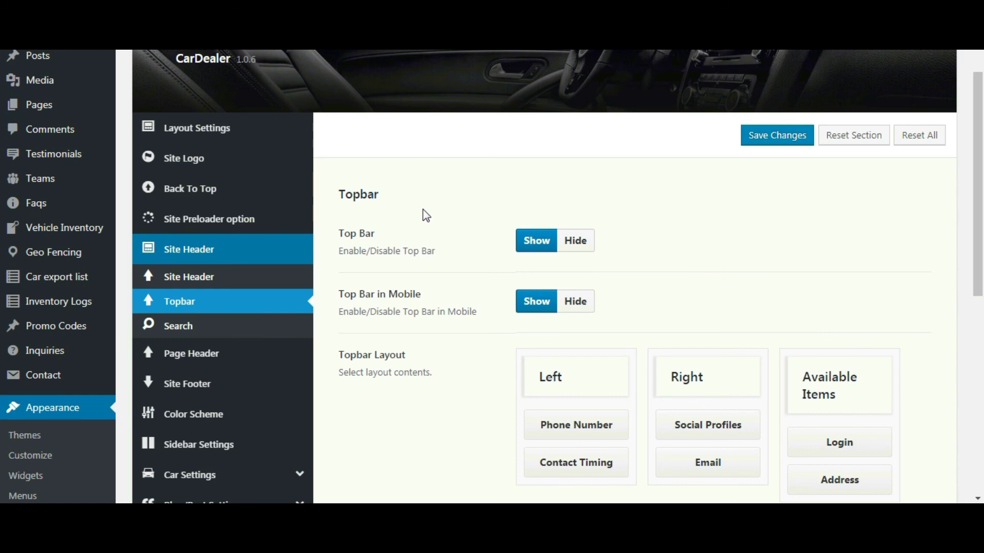
- Reset the Topbar section to its default values and save the settings
left_click(851, 142)
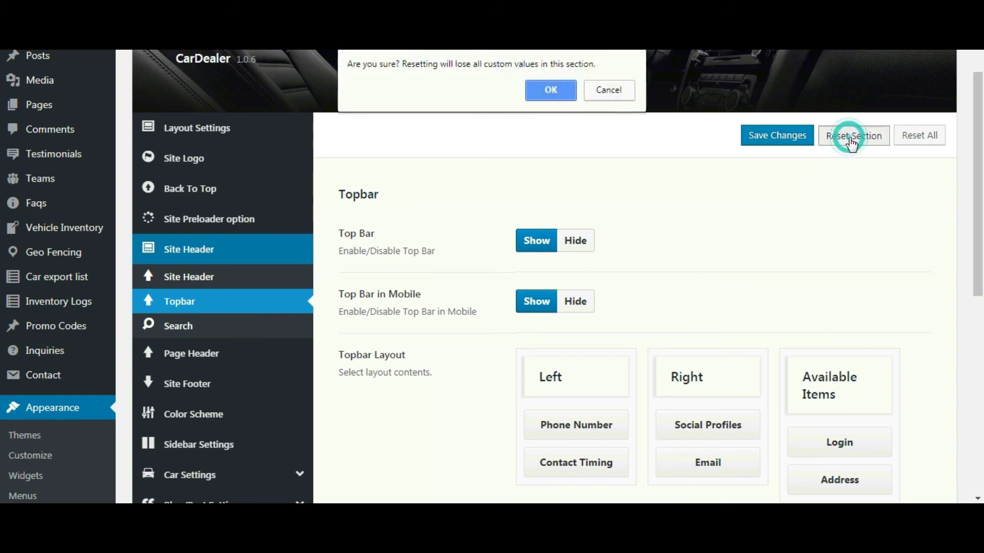
left_click(562, 93)
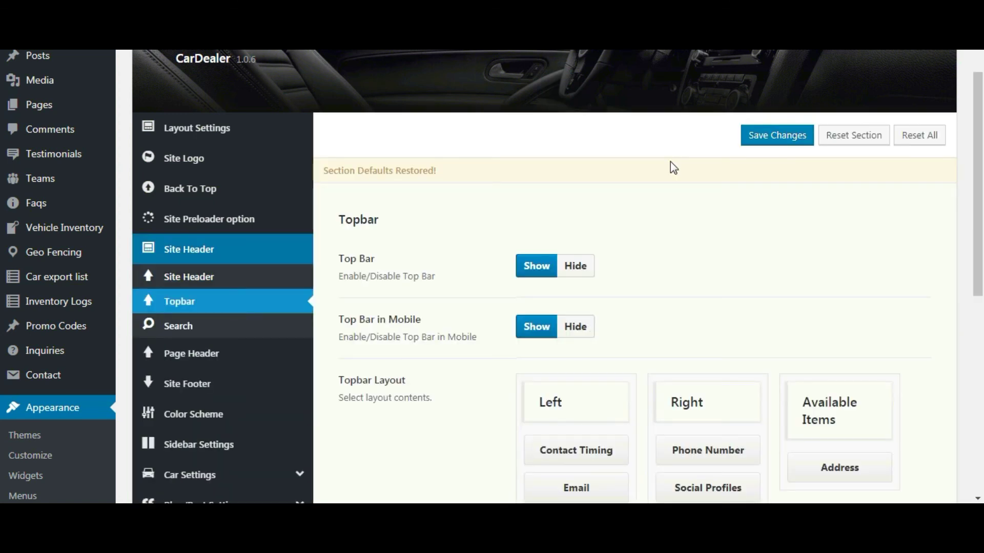
left_click(782, 133)
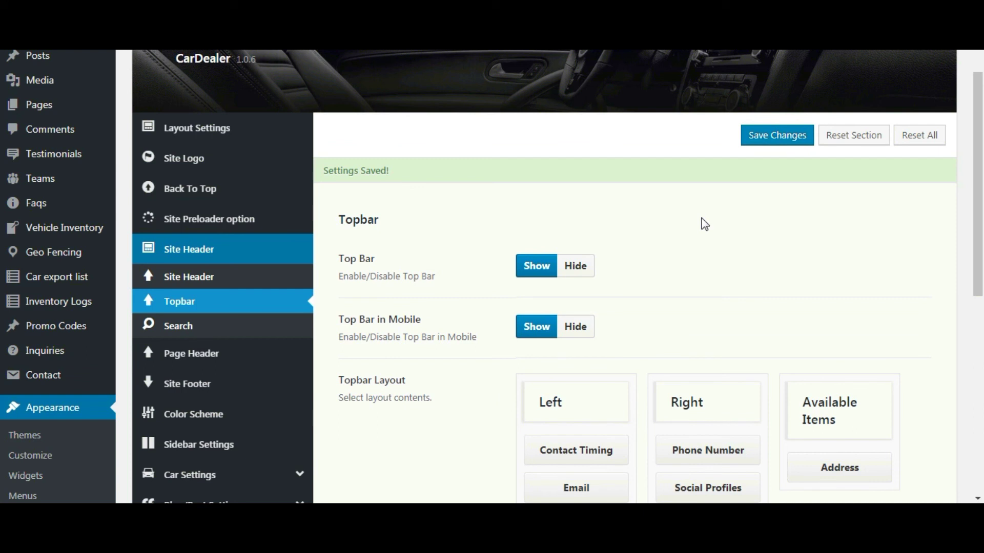
- Open the site header's Search settings and switch Show Search Button off and back on
left_click(177, 328)
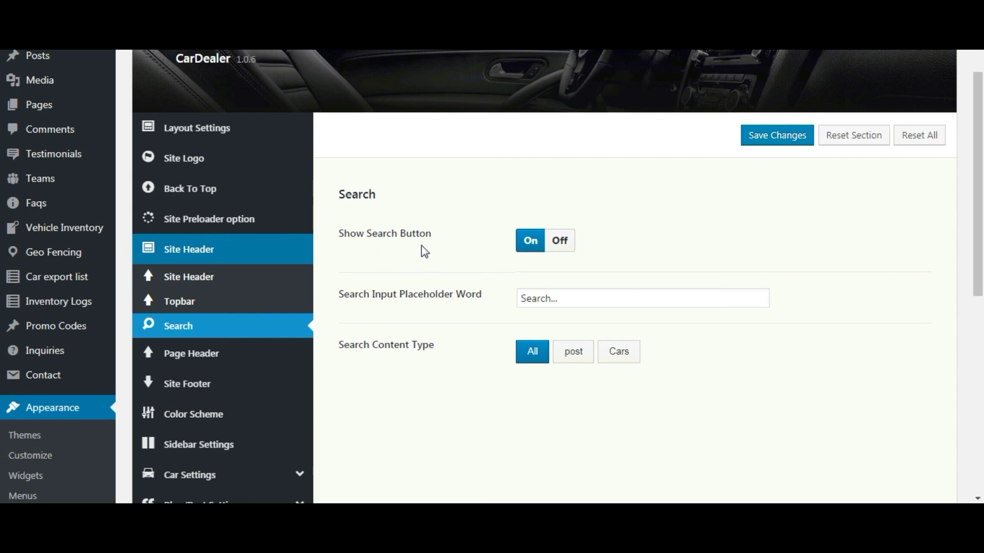
left_click(552, 246)
left_click(532, 267)
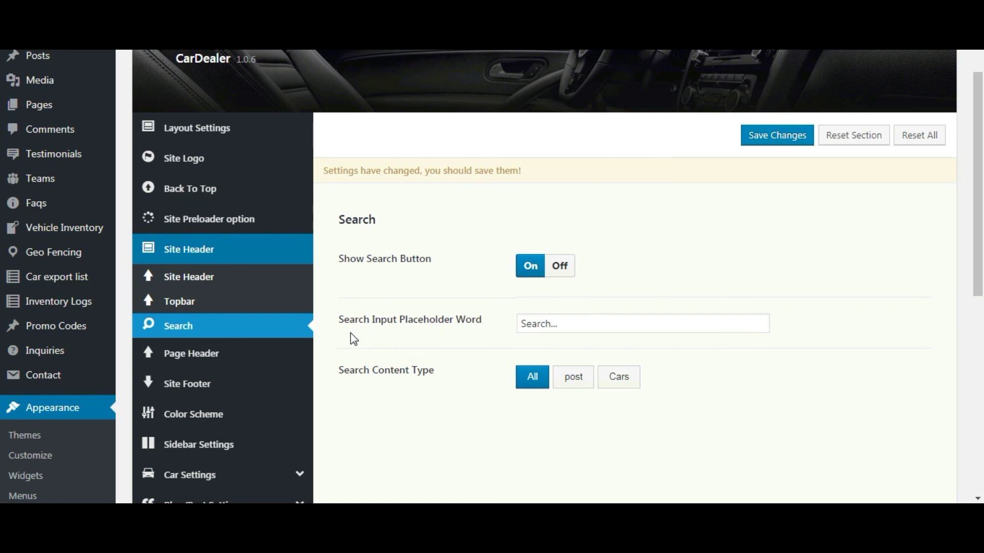
- Replace the Search Input Placeholder Word with "Search Here"
left_click(571, 322)
key("ctrl+a")
key("BackSpace")
type("Search h")
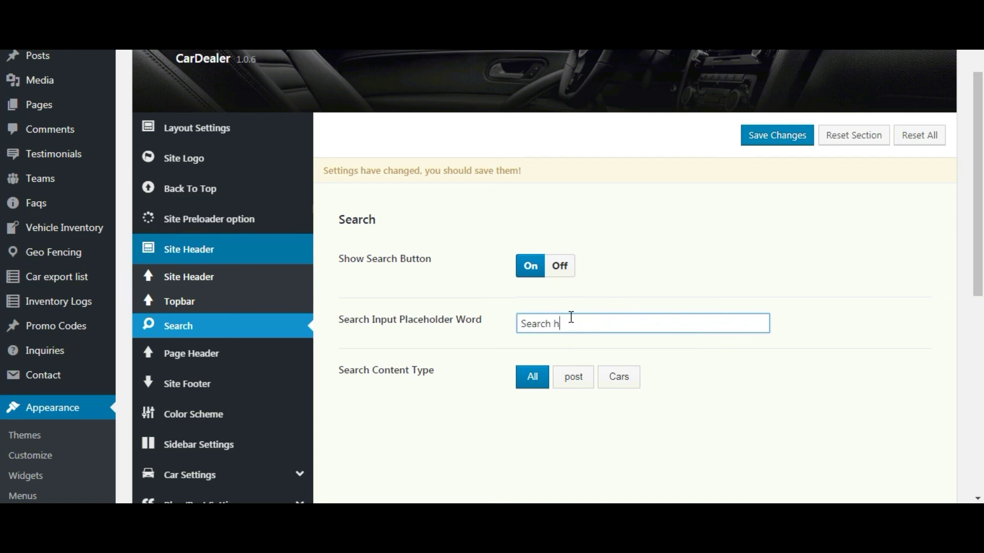
type("Here")
left_click(484, 381)
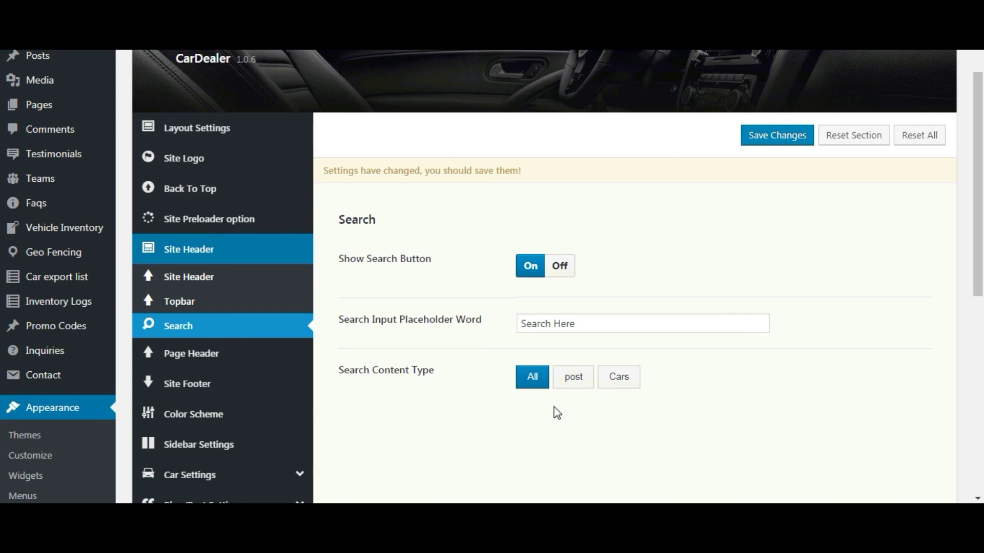
- Set the Search Content Type to Cars and save the Search settings
left_click(629, 390)
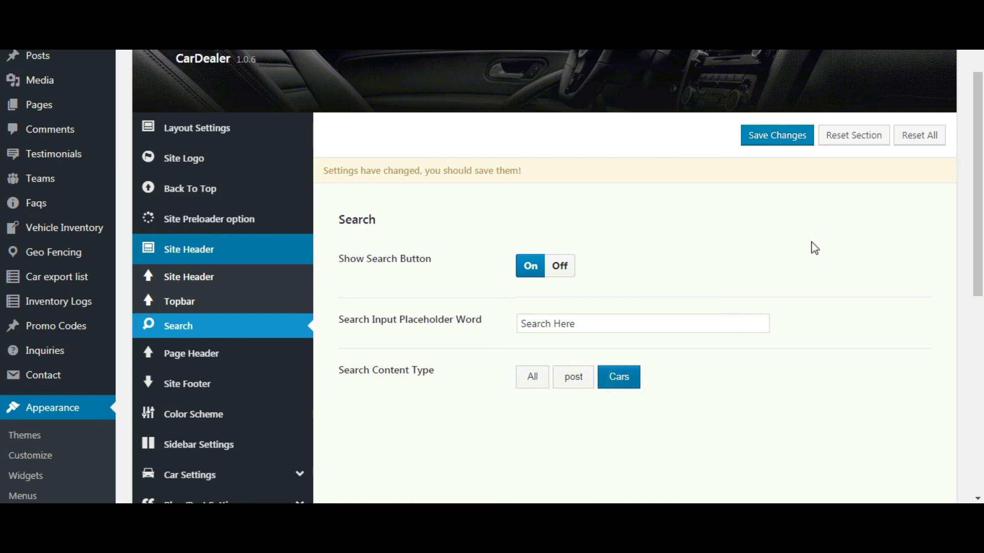
left_click(774, 136)
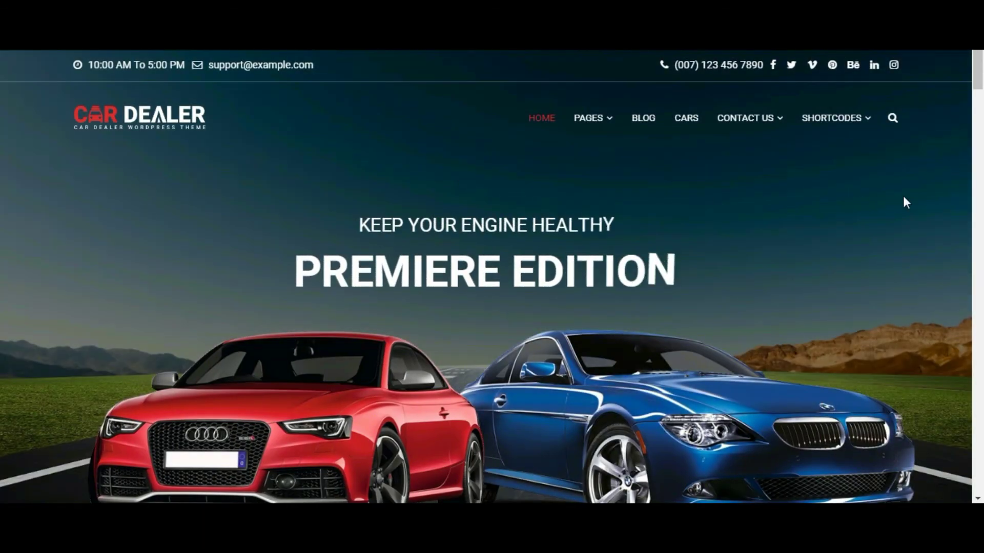
- Search for "BMW" in the home page's header search and look through the suggested cars
left_click(893, 120)
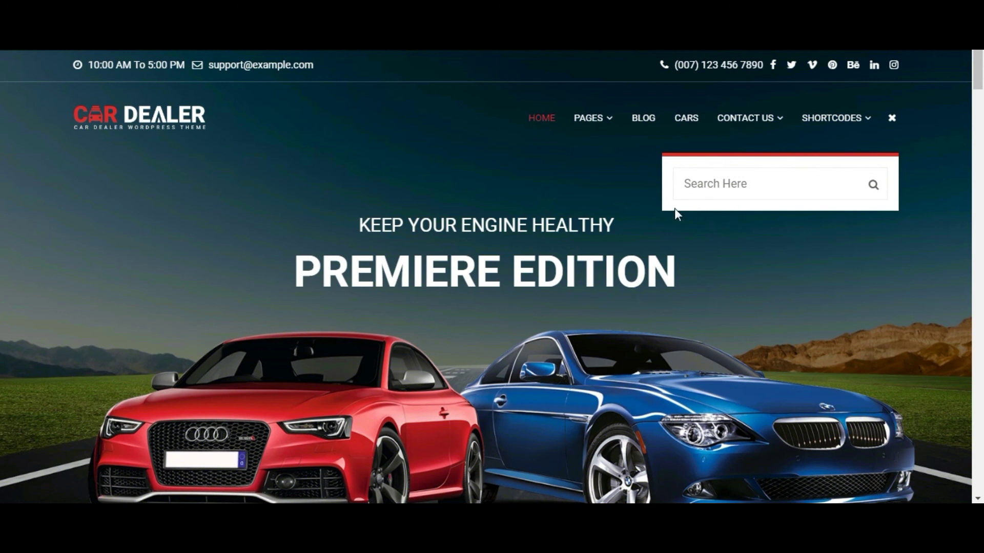
left_click(752, 180)
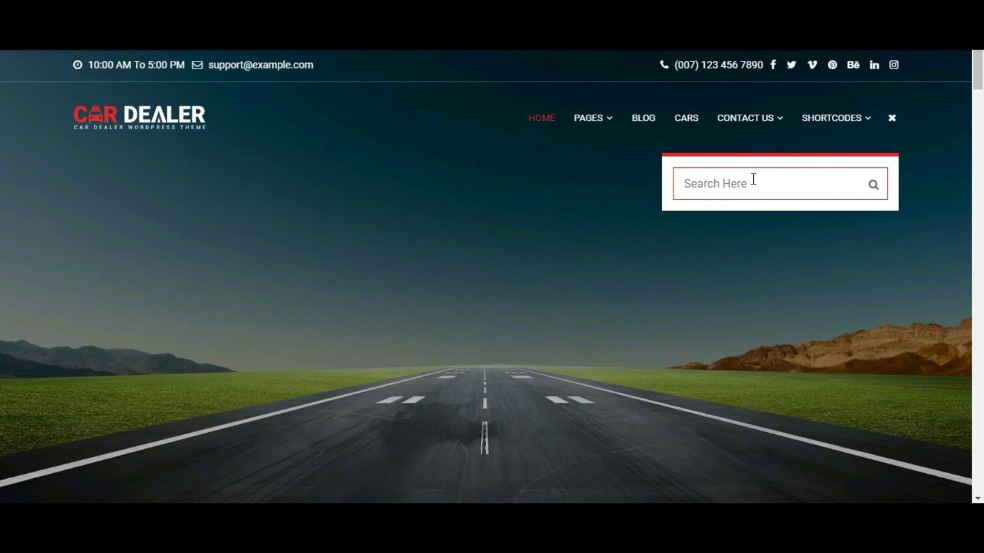
type("BMW")
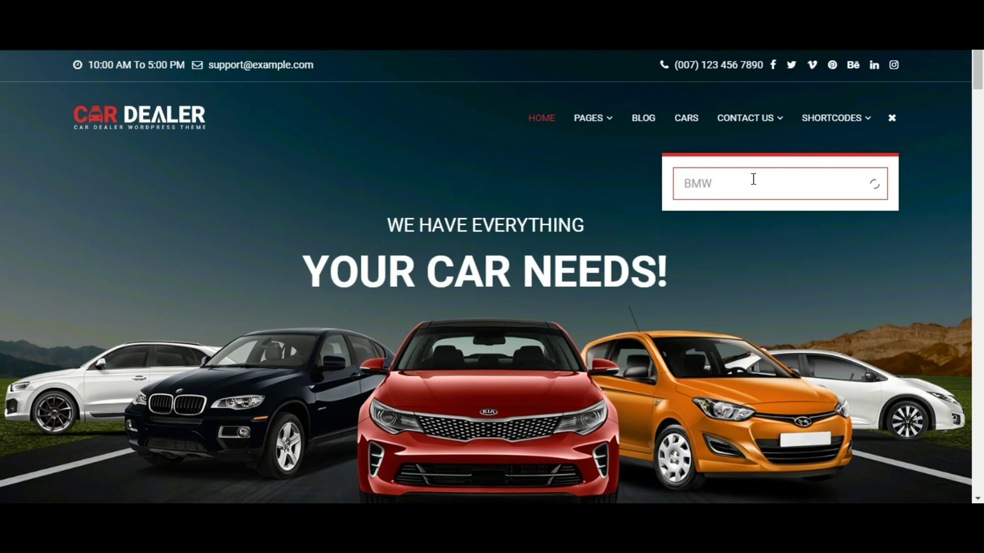
scroll(785, 281, "down", 3)
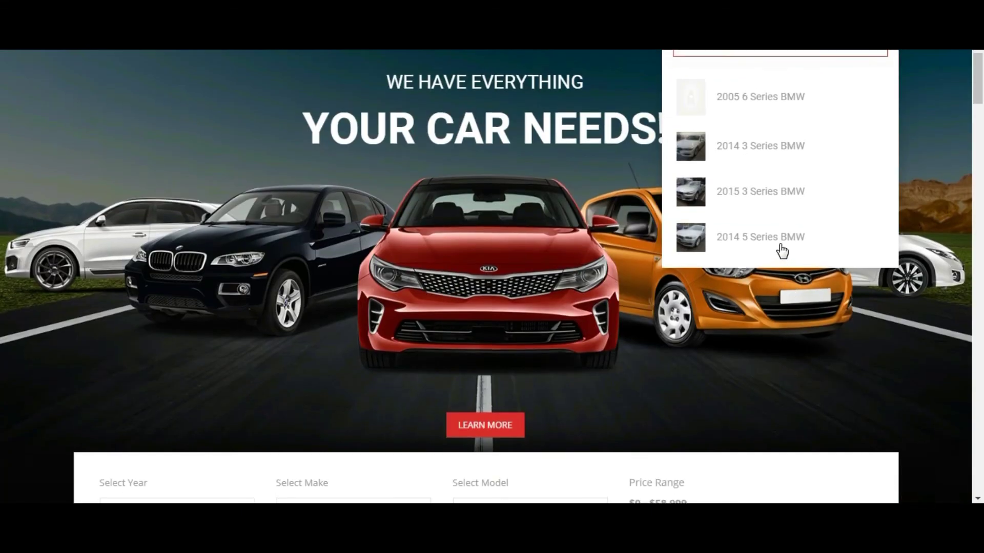
scroll(782, 251, "up", 1)
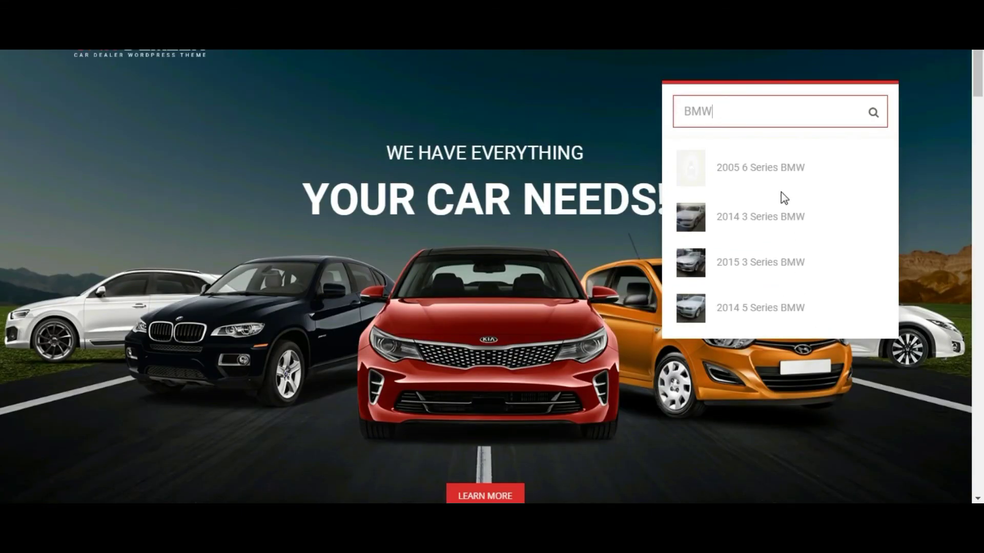
scroll(781, 195, "up", 1)
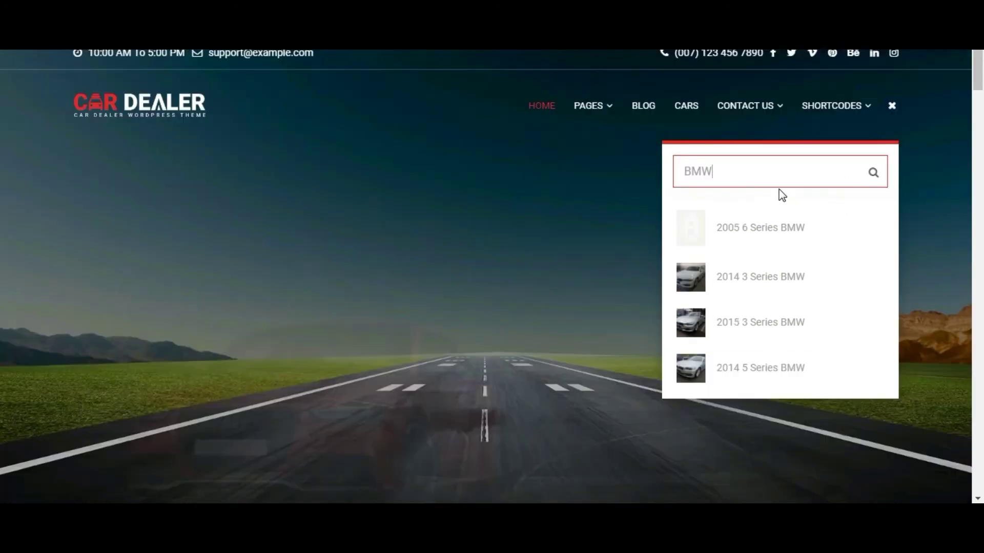